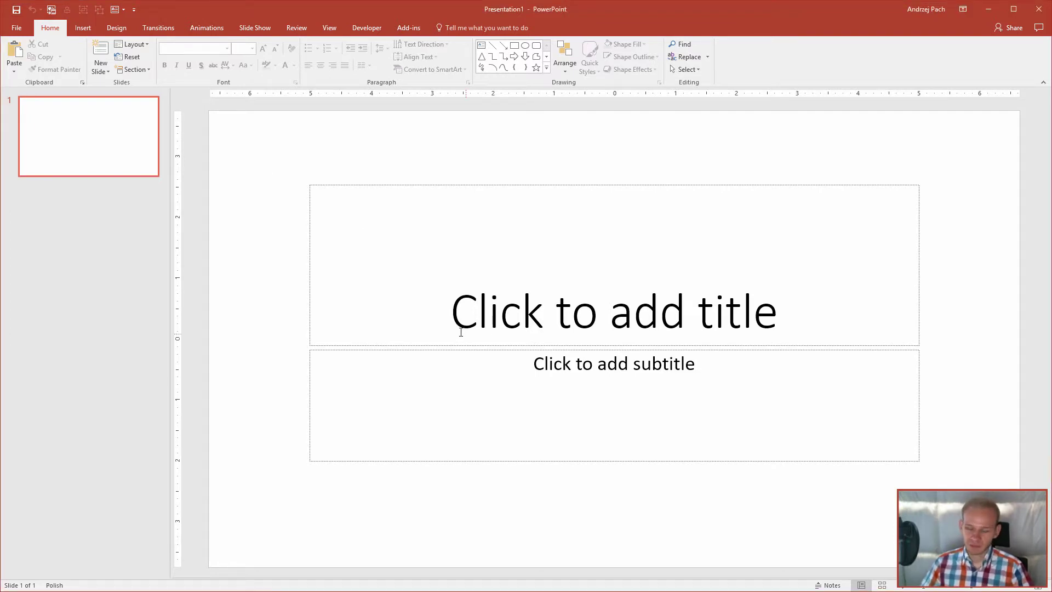
Look over the City.jpg and globe.png image files in the Explorer folder
{"action": "key", "text": "alt+Tab"}
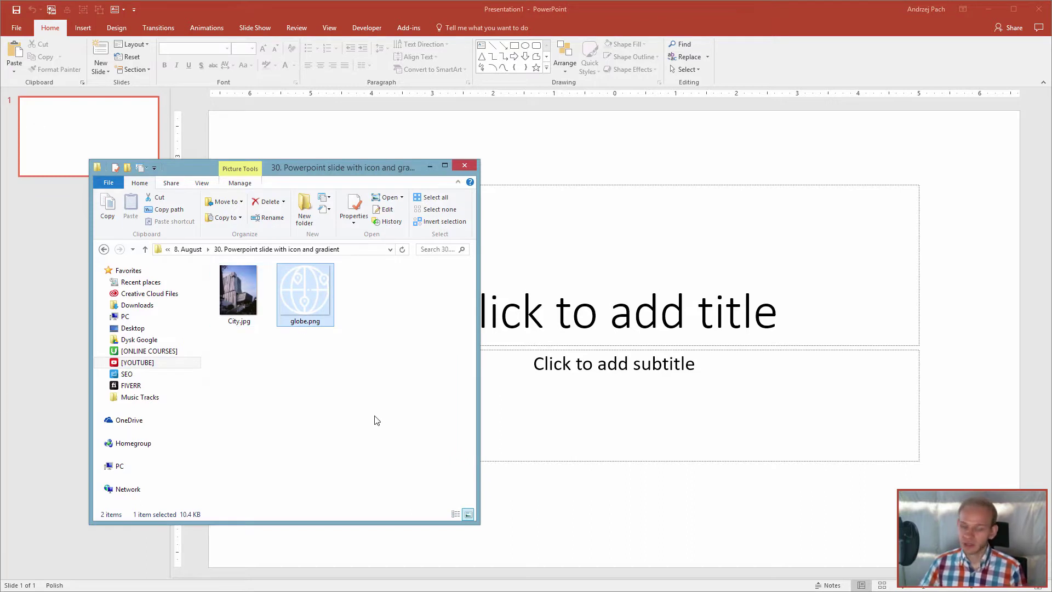
{"action": "left_click_drag", "start_coordinate": [375, 420], "coordinate": [221, 269]}
{"action": "left_click", "coordinate": [311, 381]}
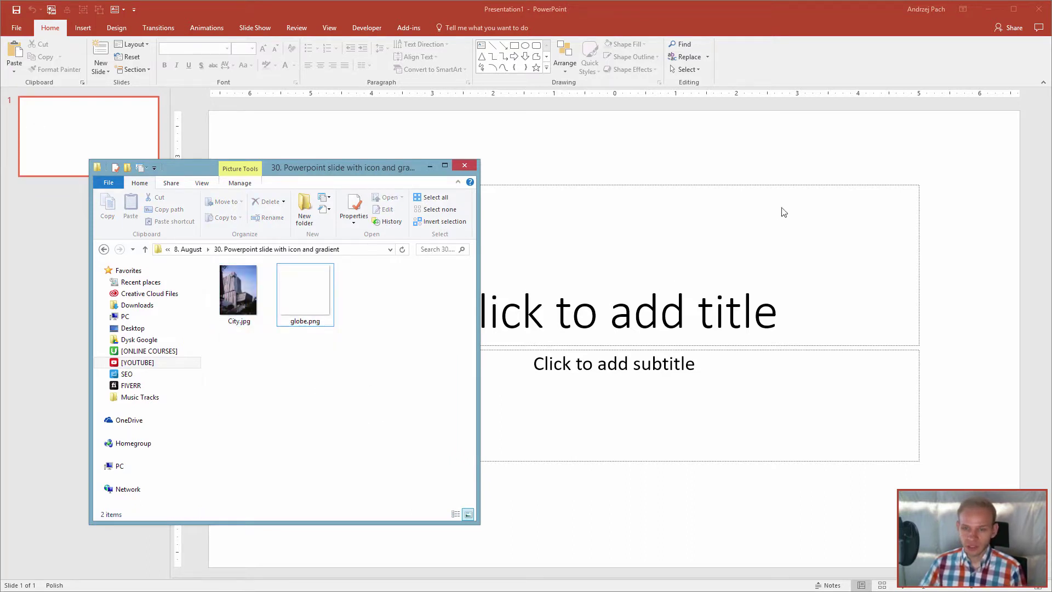
{"action": "left_click", "coordinate": [234, 299]}
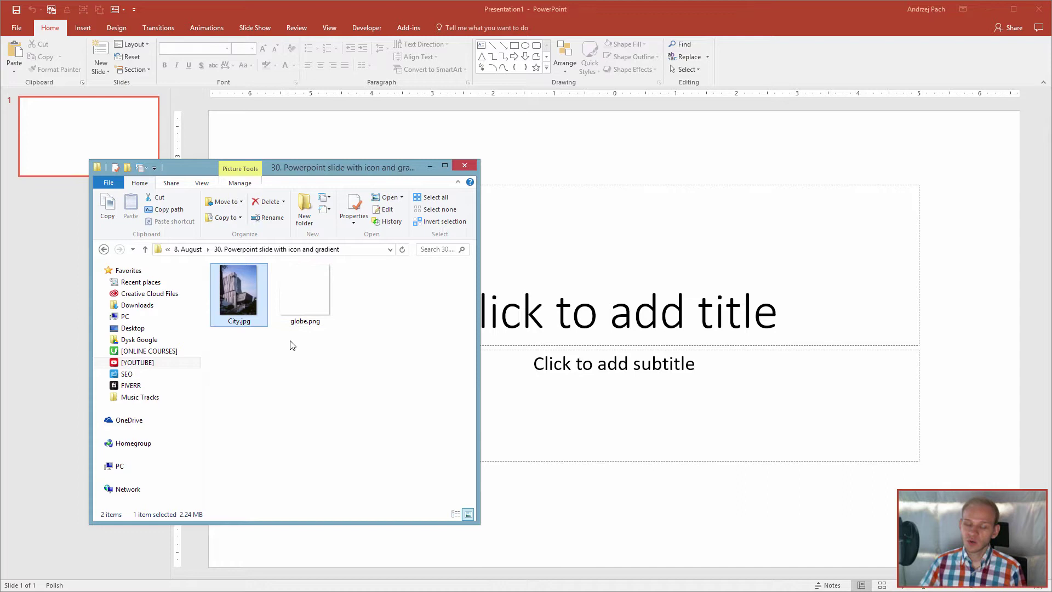
{"action": "left_click", "coordinate": [307, 307]}
{"action": "left_click", "coordinate": [603, 177]}
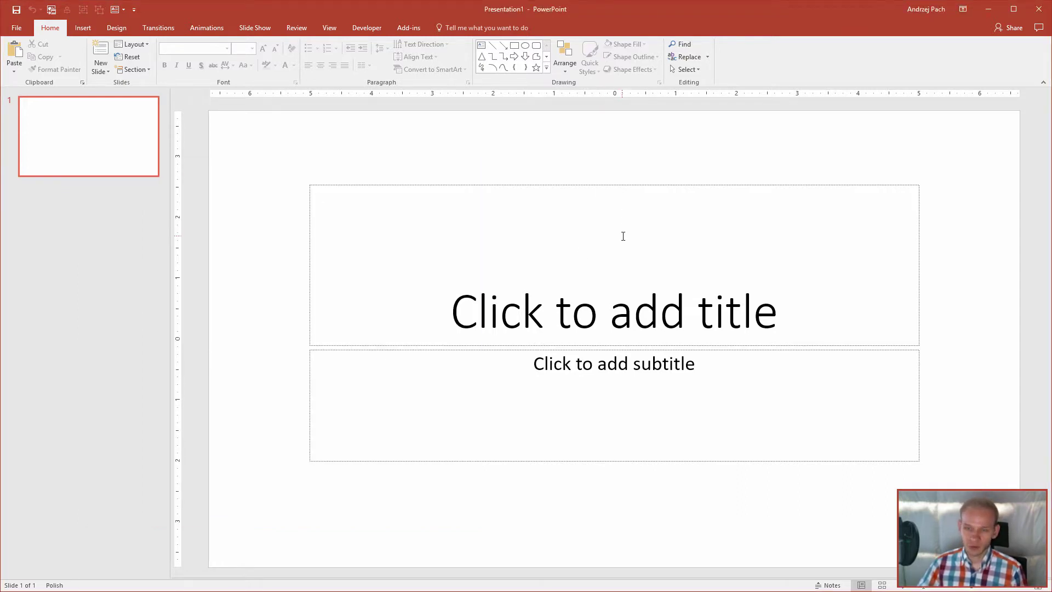
Delete the title and subtitle placeholders from the slide
{"action": "scroll", "coordinate": [624, 239], "scroll_direction": "down", "scroll_amount": 3, "text": "ctrl"}
{"action": "left_click_drag", "start_coordinate": [375, 202], "coordinate": [880, 462]}
{"action": "key", "text": "Delete"}
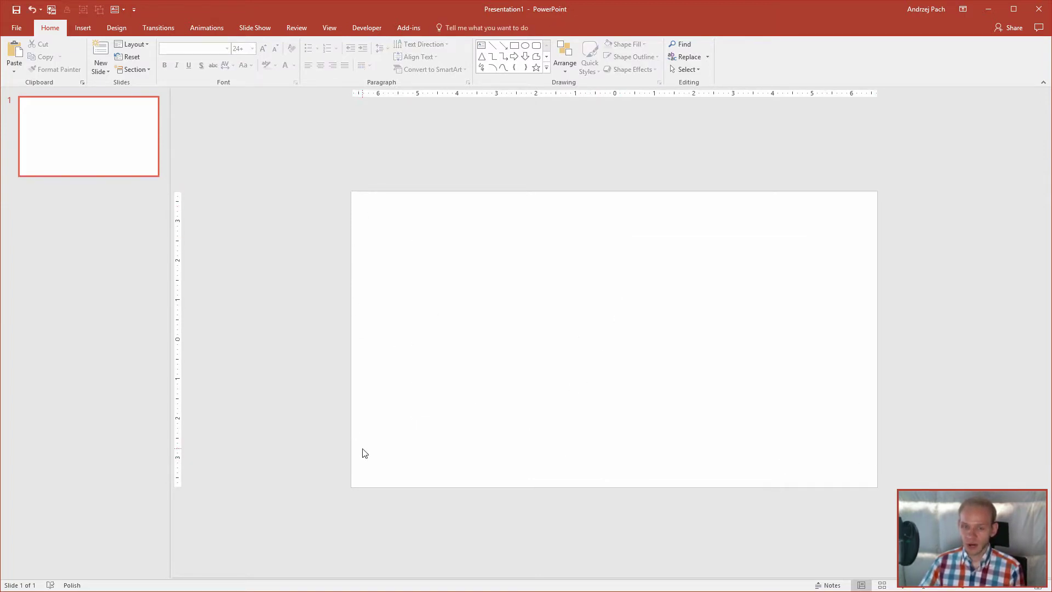
Place City.jpg on the slide and enlarge it to 32.88 by 24.08 inches
{"action": "key", "text": "alt+Tab"}
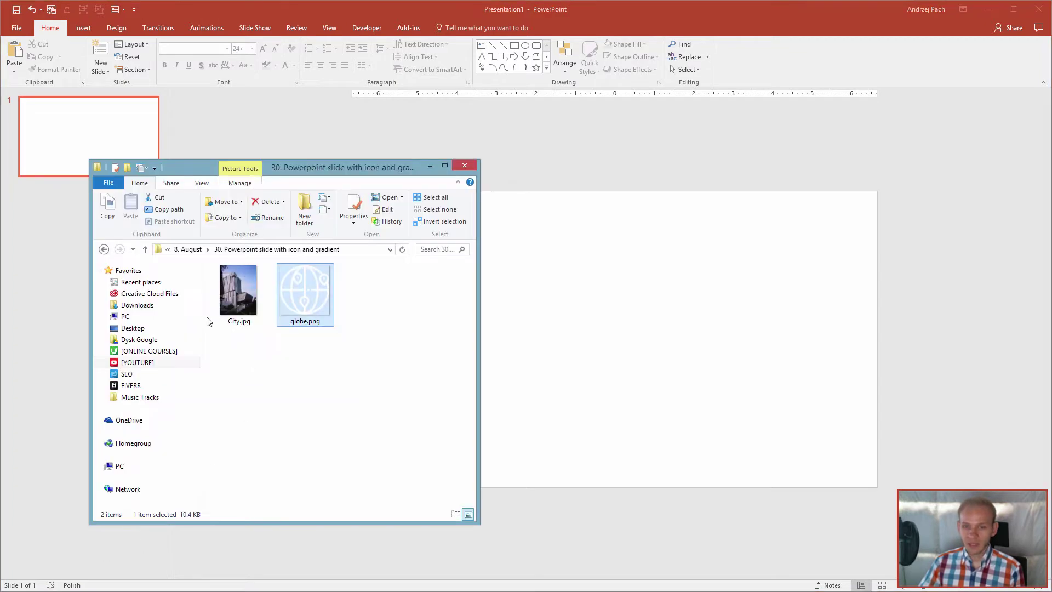
{"action": "left_click_drag", "start_coordinate": [239, 290], "coordinate": [624, 325]}
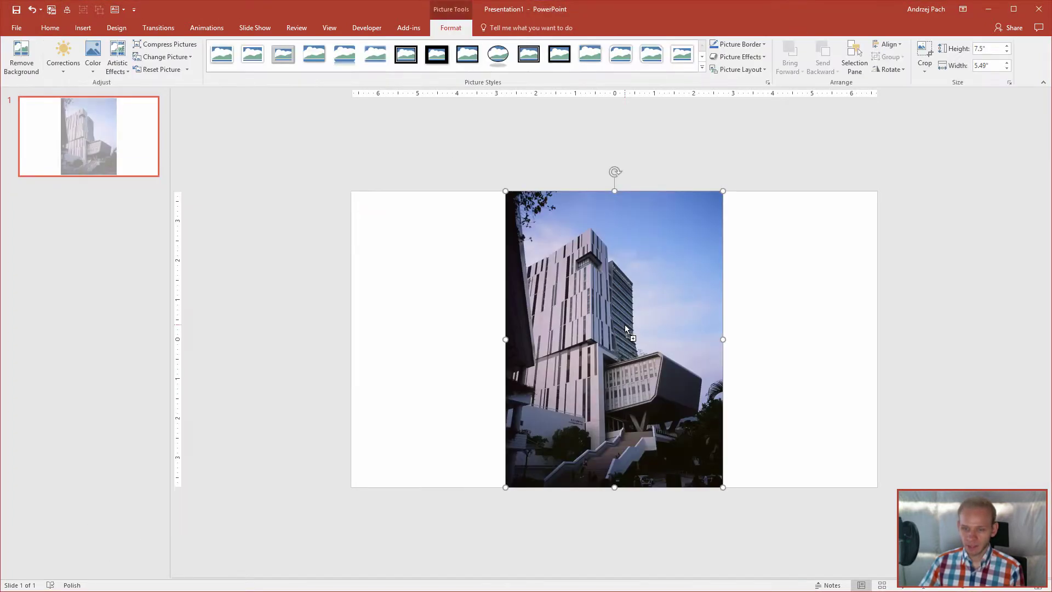
{"action": "left_click_drag", "start_coordinate": [723, 488], "coordinate": [638, 304]}
{"action": "scroll", "coordinate": [679, 390], "scroll_direction": "down", "scroll_amount": 4}
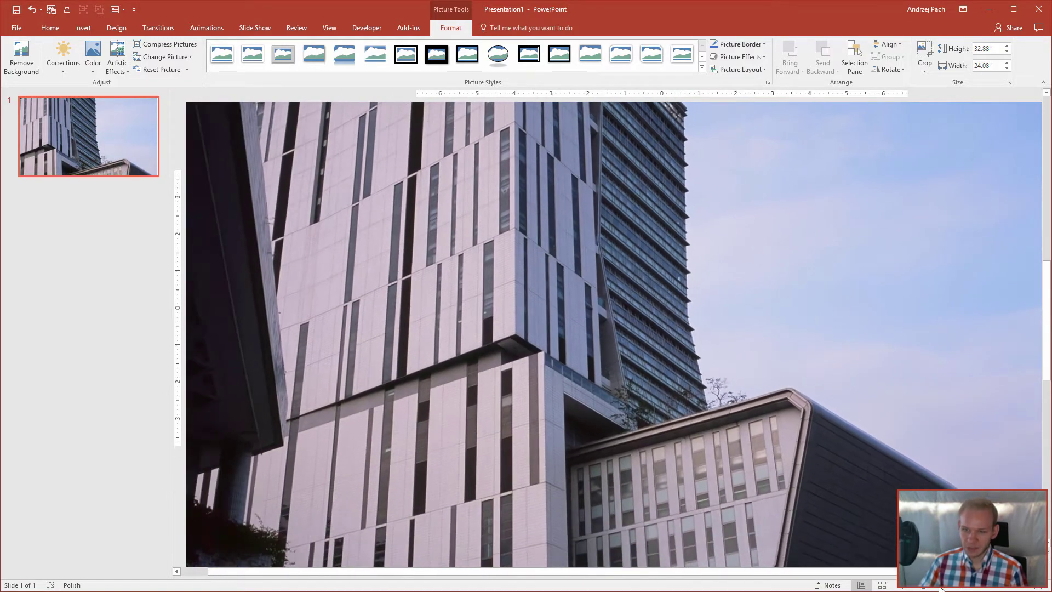
{"action": "scroll", "coordinate": [678, 390], "scroll_direction": "down", "scroll_amount": 2}
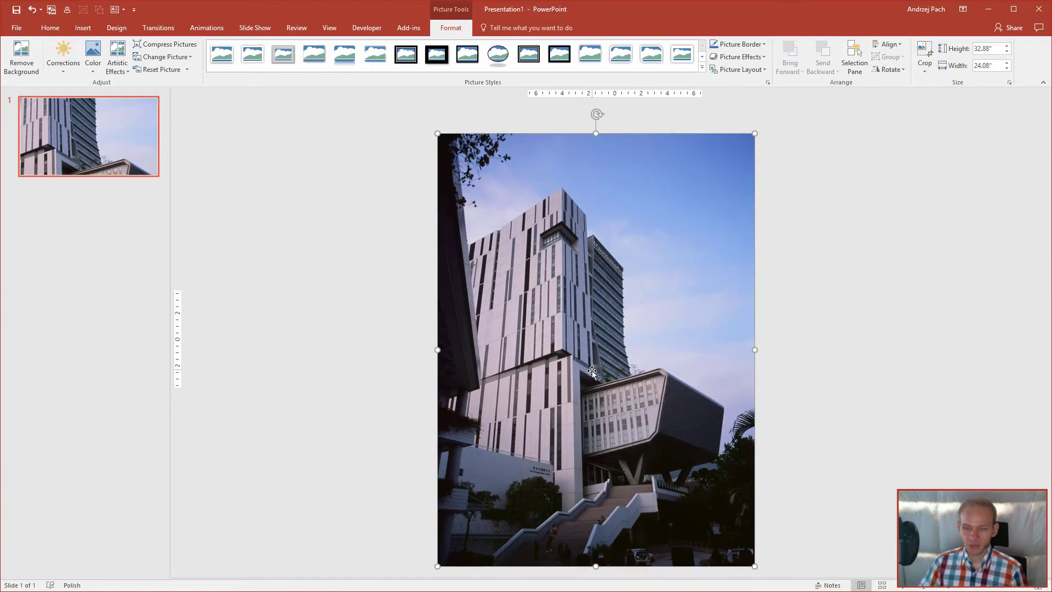
{"action": "left_click_drag", "start_coordinate": [539, 389], "coordinate": [659, 331]}
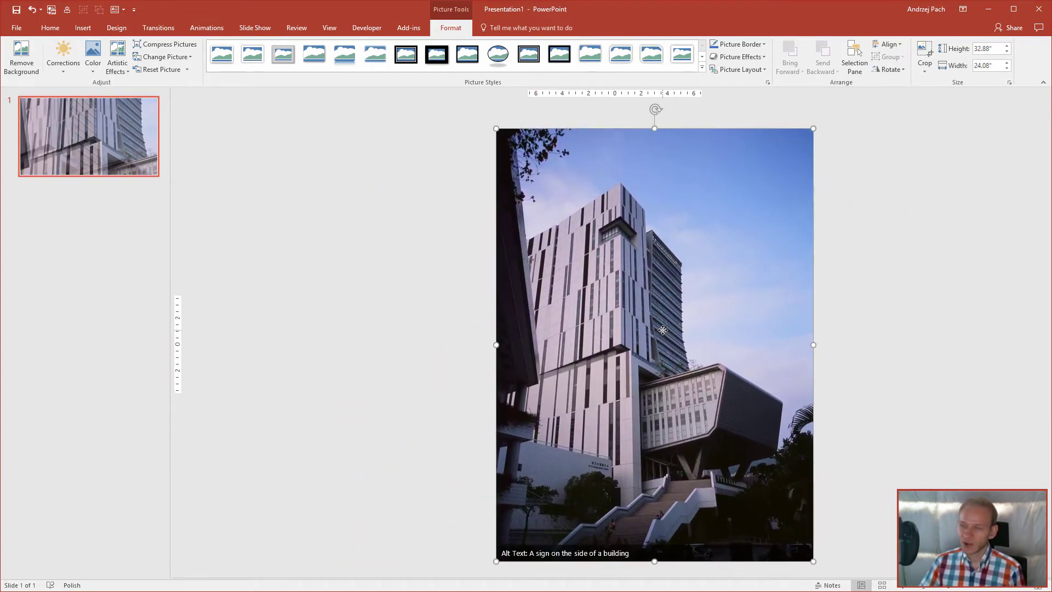
Crop the building photo to a 13.33 by 7.5 inch view of the tower and sky
{"action": "left_click", "coordinate": [932, 54]}
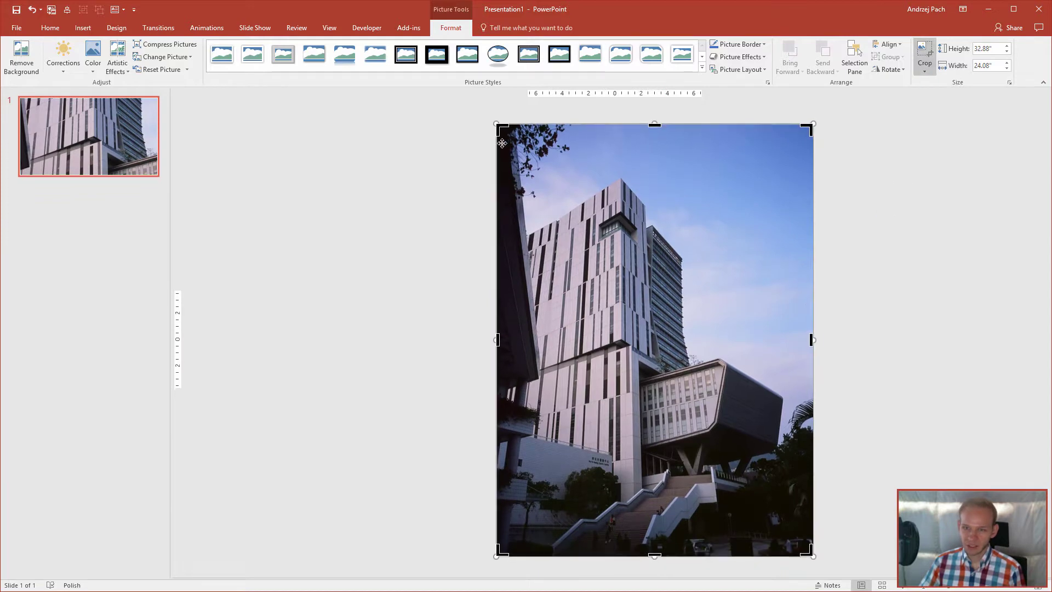
{"action": "left_click_drag", "start_coordinate": [502, 130], "coordinate": [526, 291]}
{"action": "left_click_drag", "start_coordinate": [808, 547], "coordinate": [704, 389]}
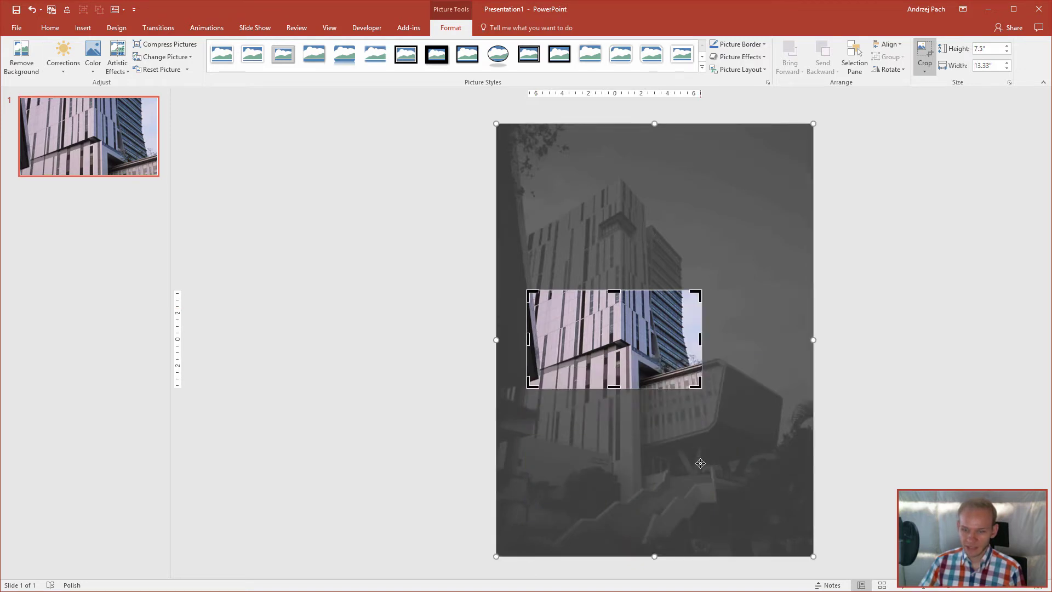
{"action": "left_click_drag", "start_coordinate": [639, 348], "coordinate": [590, 311]}
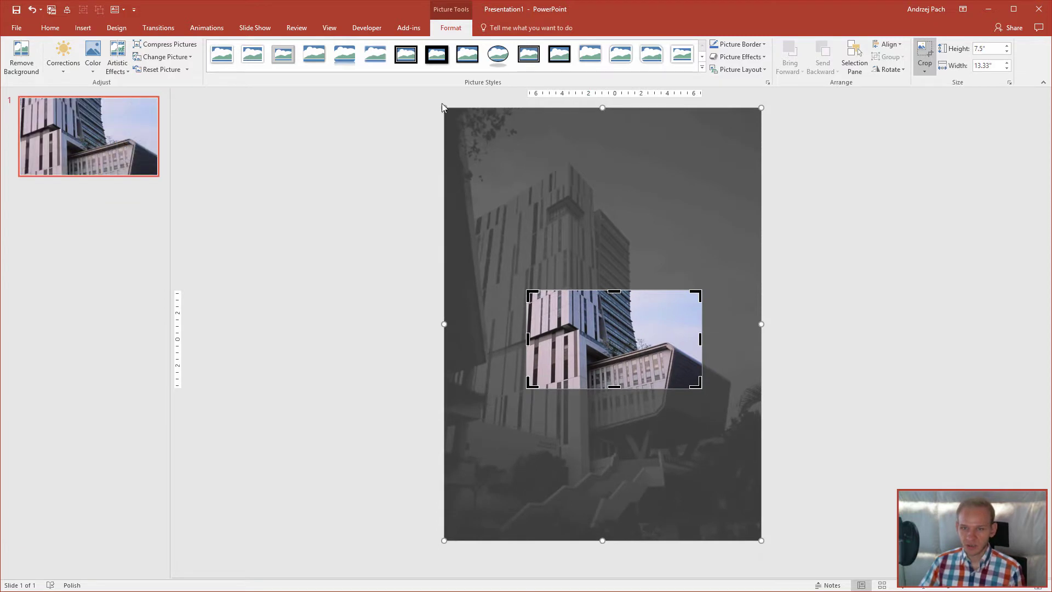
{"action": "left_click_drag", "start_coordinate": [443, 104], "coordinate": [471, 142]}
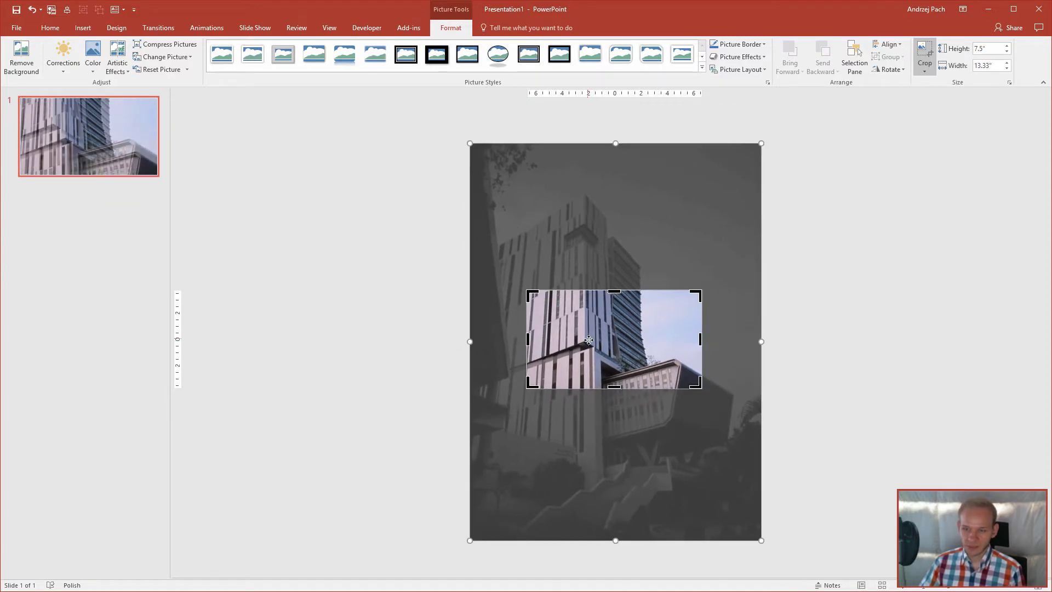
{"action": "left_click_drag", "start_coordinate": [588, 339], "coordinate": [611, 378]}
{"action": "left_click", "coordinate": [926, 60]}
{"action": "left_click", "coordinate": [813, 340]}
{"action": "scroll", "coordinate": [797, 364], "scroll_direction": "up", "scroll_amount": 4}
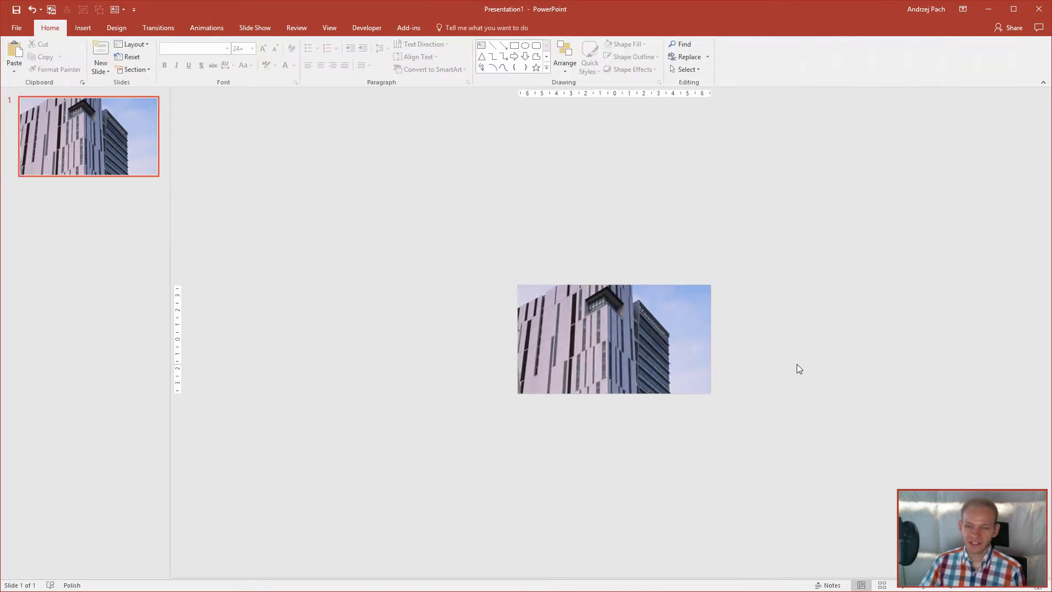
{"action": "scroll", "coordinate": [797, 364], "scroll_direction": "up", "scroll_amount": 2}
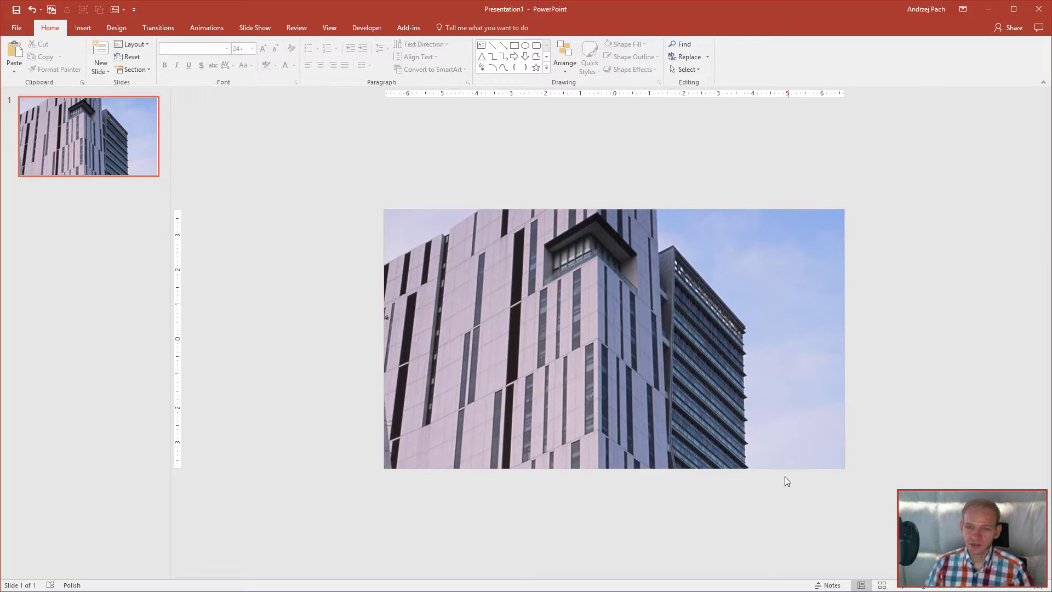
Drop the 2.85-inch globe.png icon onto the photo, left of the slide's centre
{"action": "key", "text": "alt+Tab"}
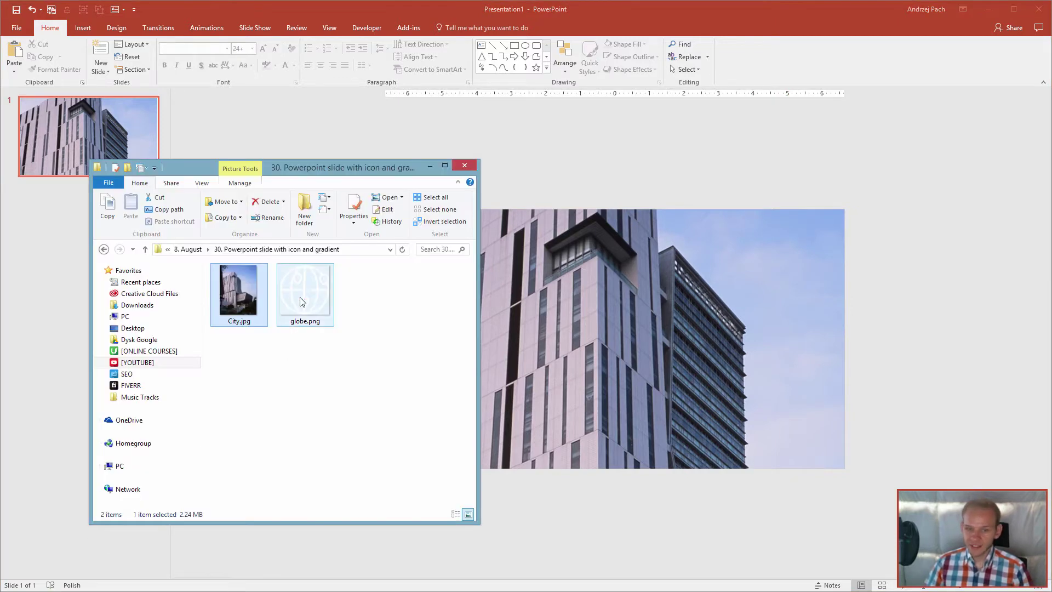
{"action": "left_click_drag", "start_coordinate": [305, 290], "coordinate": [485, 347]}
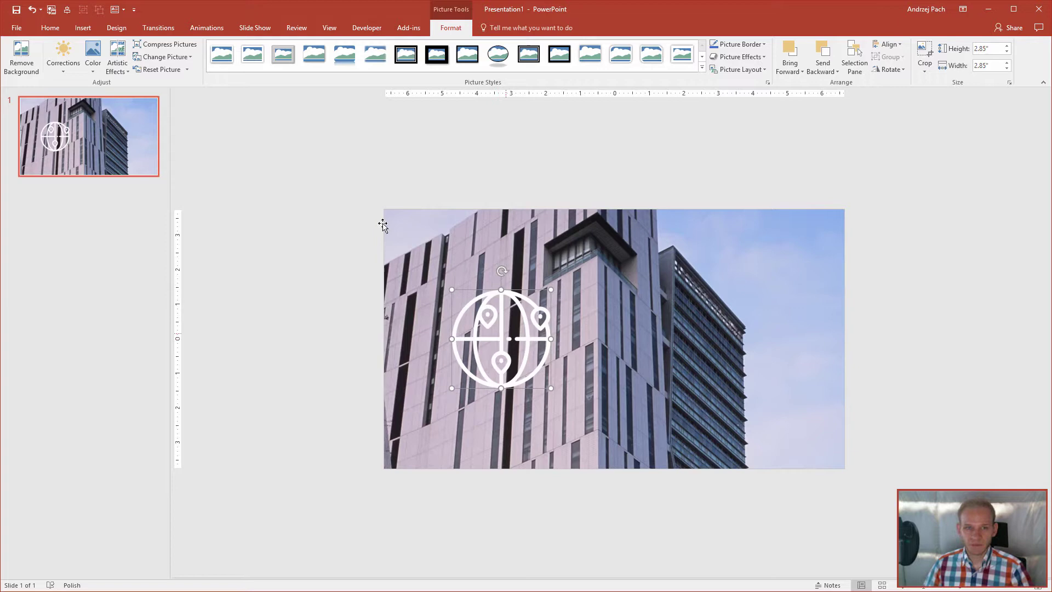
Draw a tall shape beside the globe, then delete it as the wrong one
{"action": "left_click", "coordinate": [83, 27]}
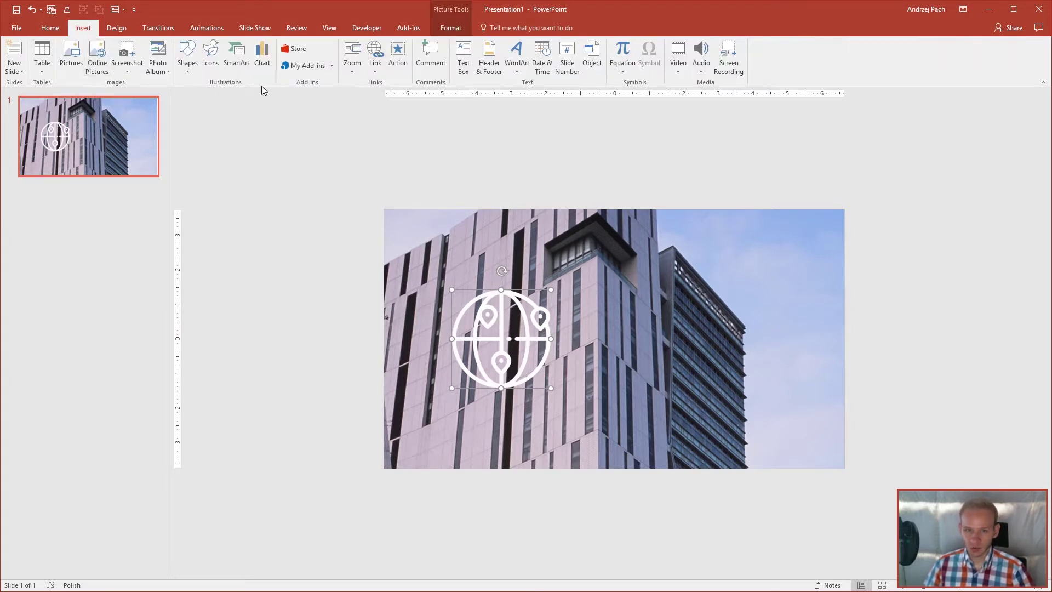
{"action": "left_click", "coordinate": [189, 68]}
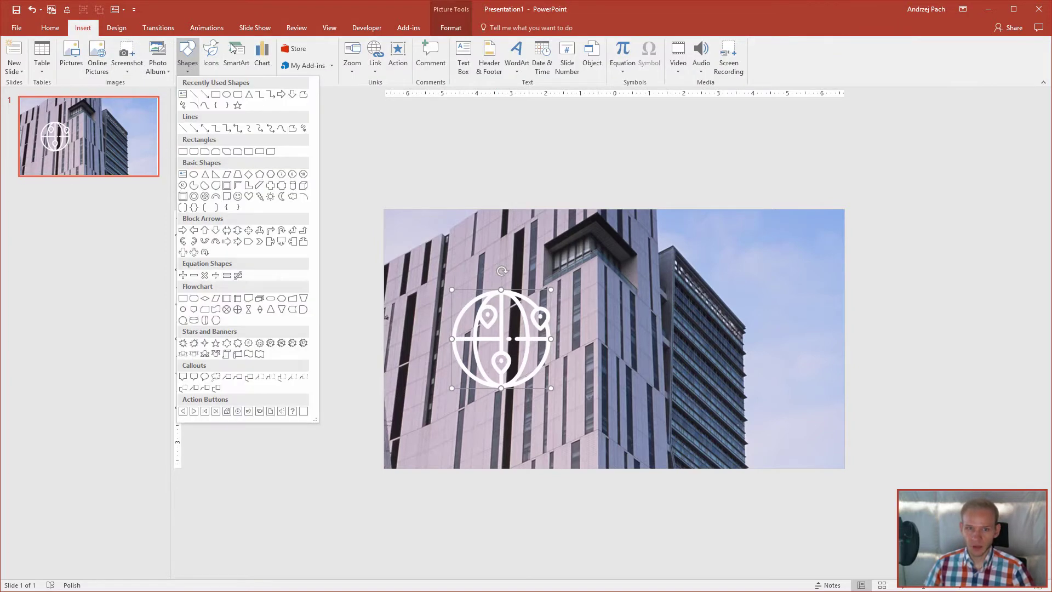
{"action": "left_click", "coordinate": [71, 36]}
{"action": "left_click", "coordinate": [187, 55]}
{"action": "left_click", "coordinate": [216, 95]}
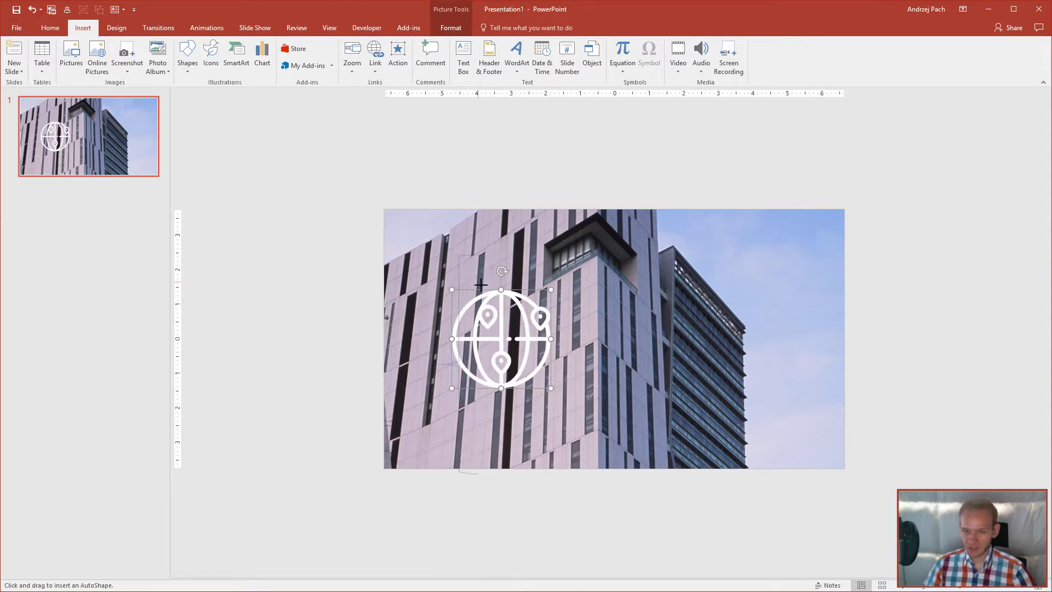
{"action": "left_click_drag", "start_coordinate": [484, 254], "coordinate": [440, 510]}
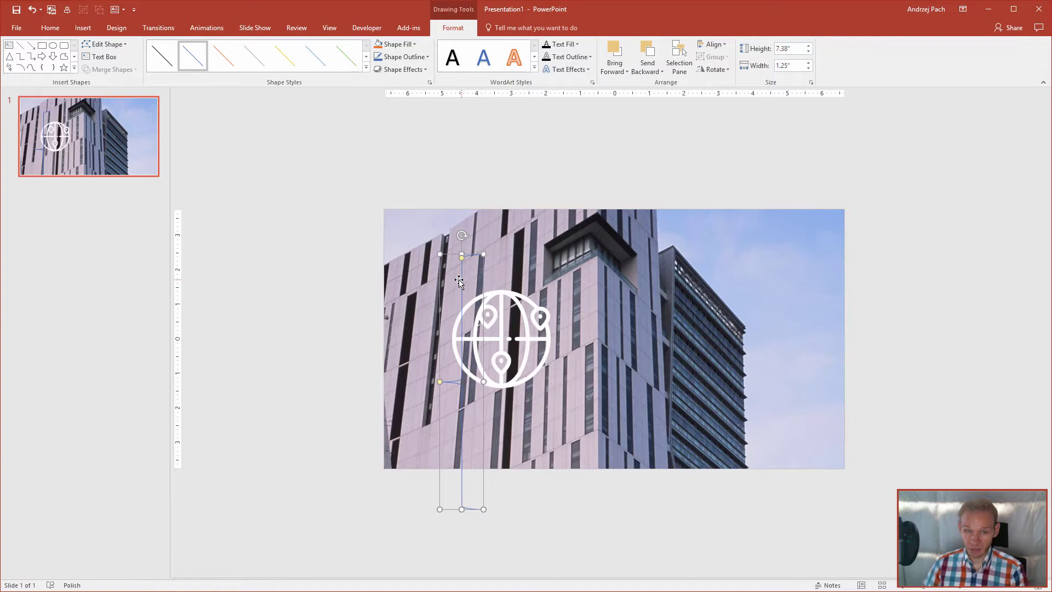
{"action": "key", "text": "Delete"}
Draw a 4.46-inch blue square rectangle over the globe icon
{"action": "left_click", "coordinate": [90, 31]}
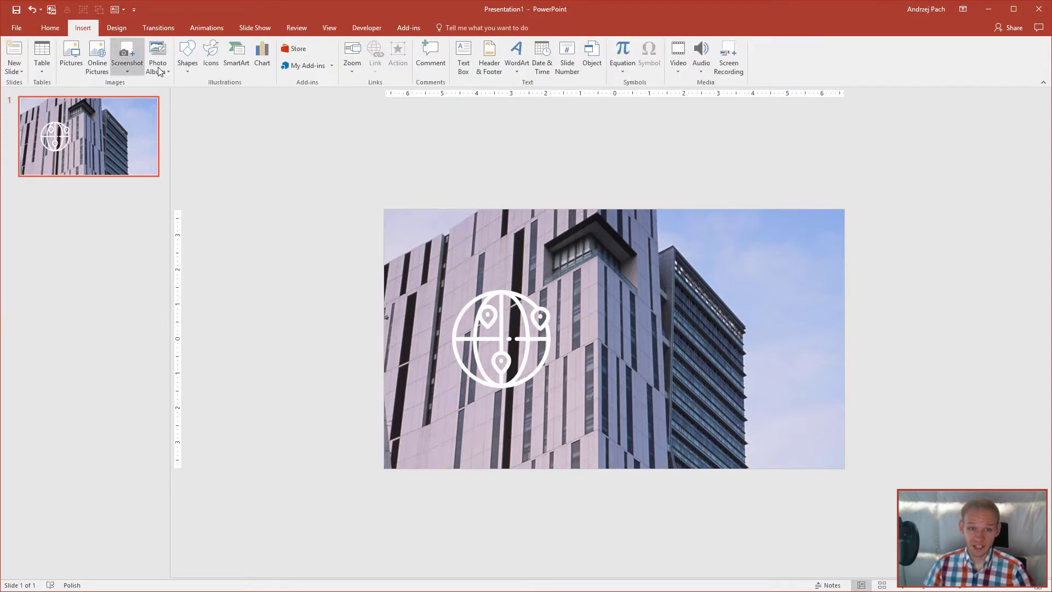
{"action": "left_click", "coordinate": [186, 70]}
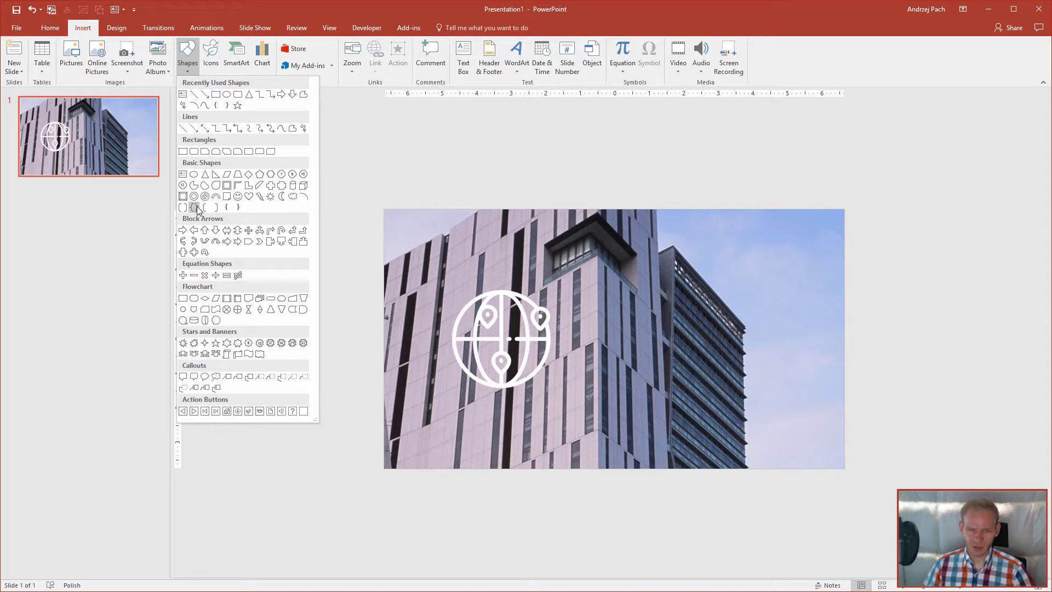
{"action": "left_click", "coordinate": [183, 152]}
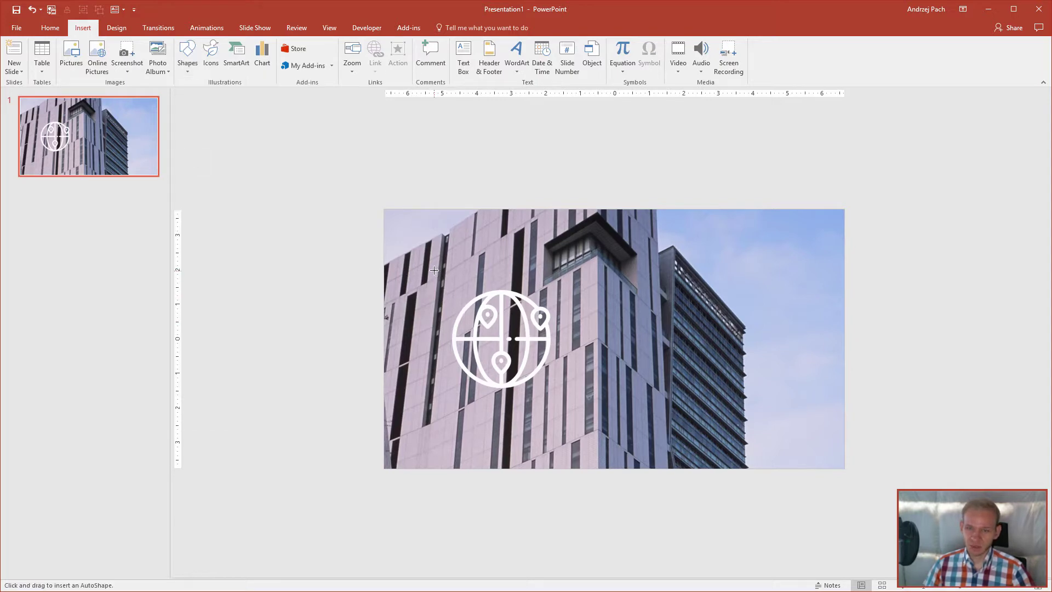
{"action": "left_click_drag", "start_coordinate": [443, 275], "coordinate": [582, 414]}
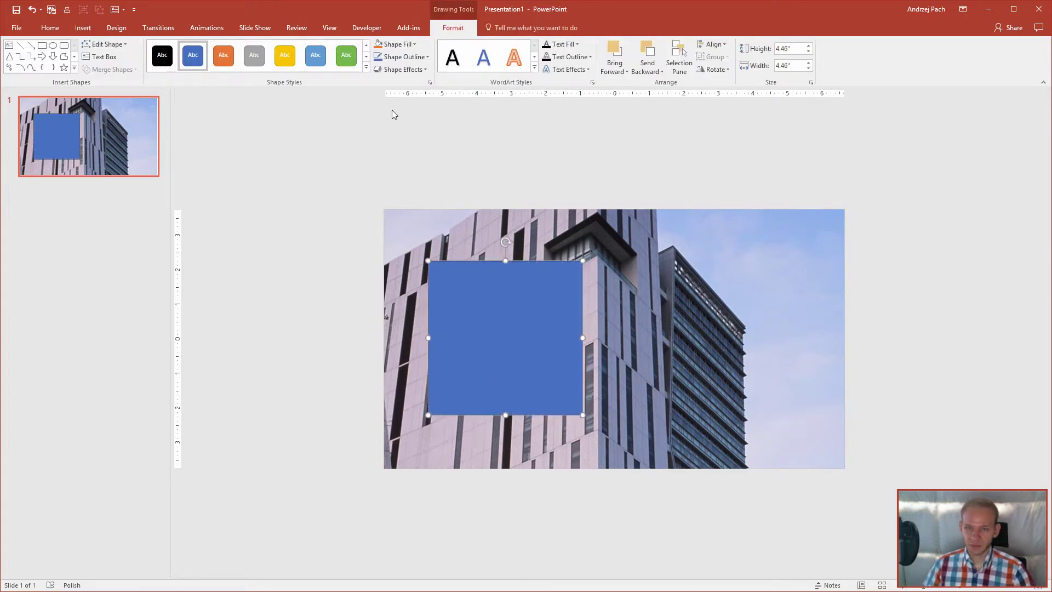
Remove the blue square's outline and move it right to uncover the globe
{"action": "left_click", "coordinate": [415, 57]}
{"action": "left_click", "coordinate": [419, 152]}
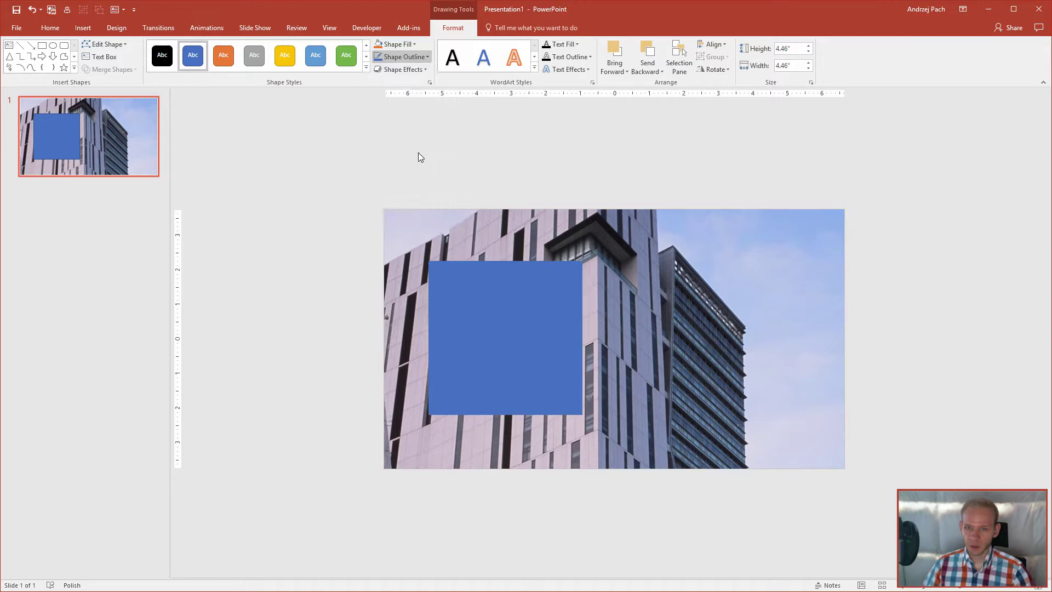
{"action": "left_click_drag", "start_coordinate": [456, 307], "coordinate": [558, 308]}
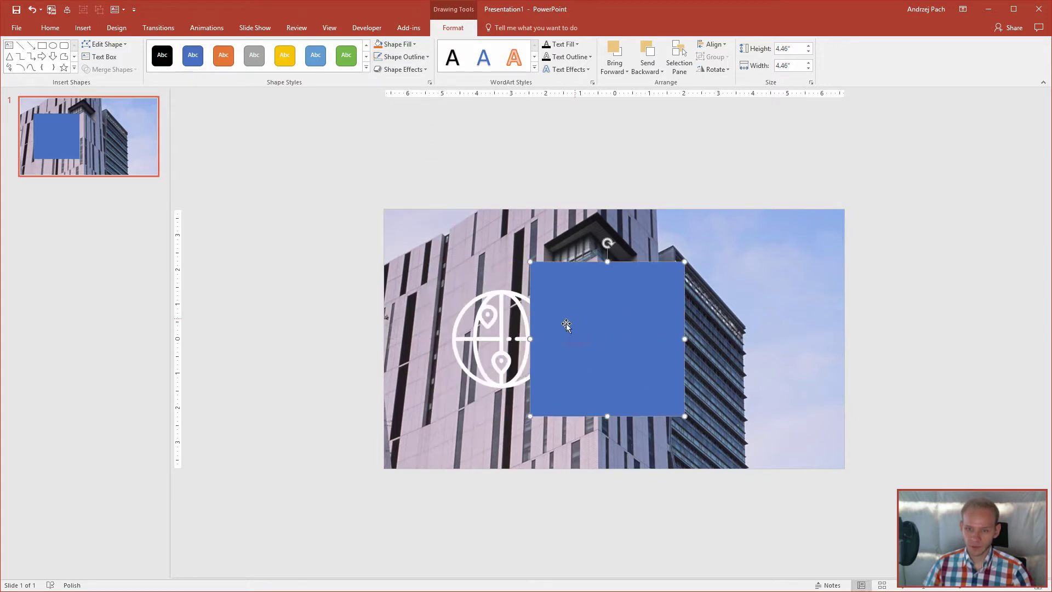
Bring the globe to the front, centre it on the square, and shift both left
{"action": "left_click", "coordinate": [493, 326]}
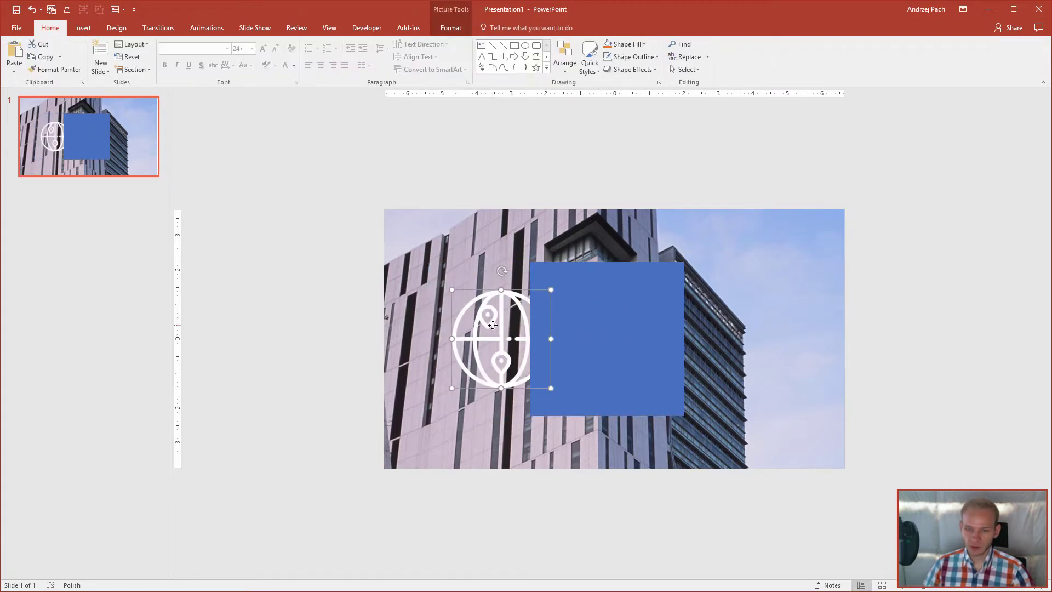
{"action": "right_click", "coordinate": [494, 325]}
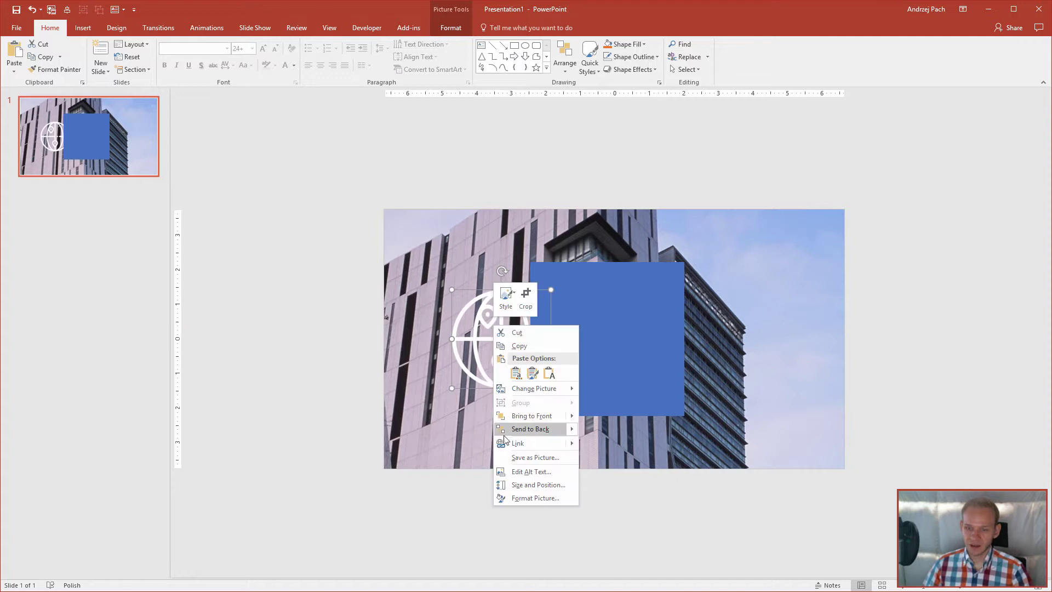
{"action": "left_click", "coordinate": [526, 414]}
{"action": "left_click_drag", "start_coordinate": [509, 353], "coordinate": [599, 338]}
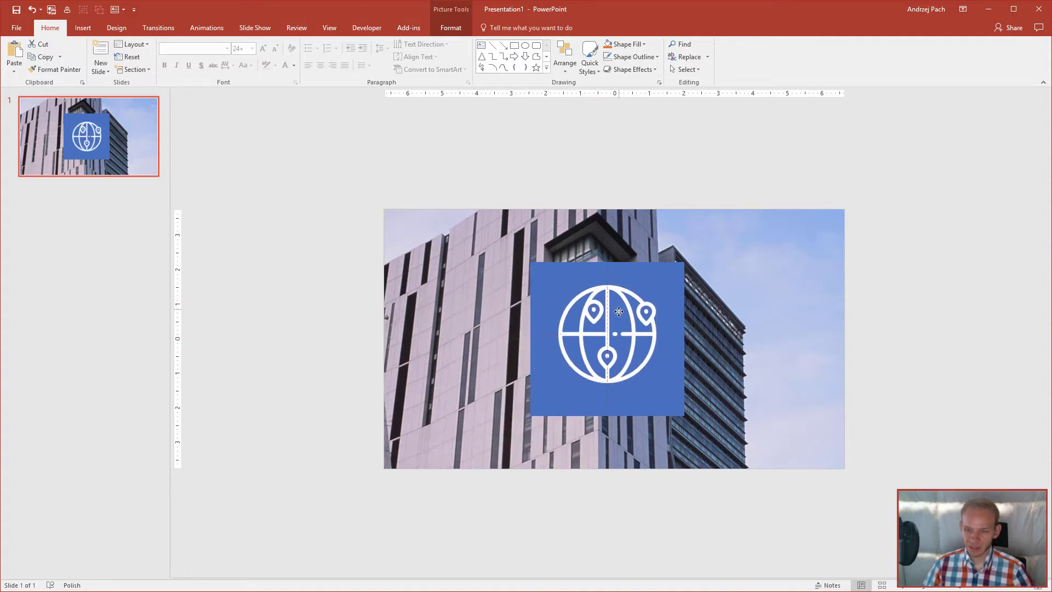
{"action": "left_click", "coordinate": [544, 291], "text": "shift"}
{"action": "mouse_move", "coordinate": [544, 291]}
{"action": "left_mouse_down"}
{"action": "mouse_move", "coordinate": [426, 284]}
{"action": "mouse_move", "coordinate": [439, 286]}
{"action": "left_mouse_up"}
Fill the blue square with a custom red-orange colour
{"action": "left_click", "coordinate": [292, 327]}
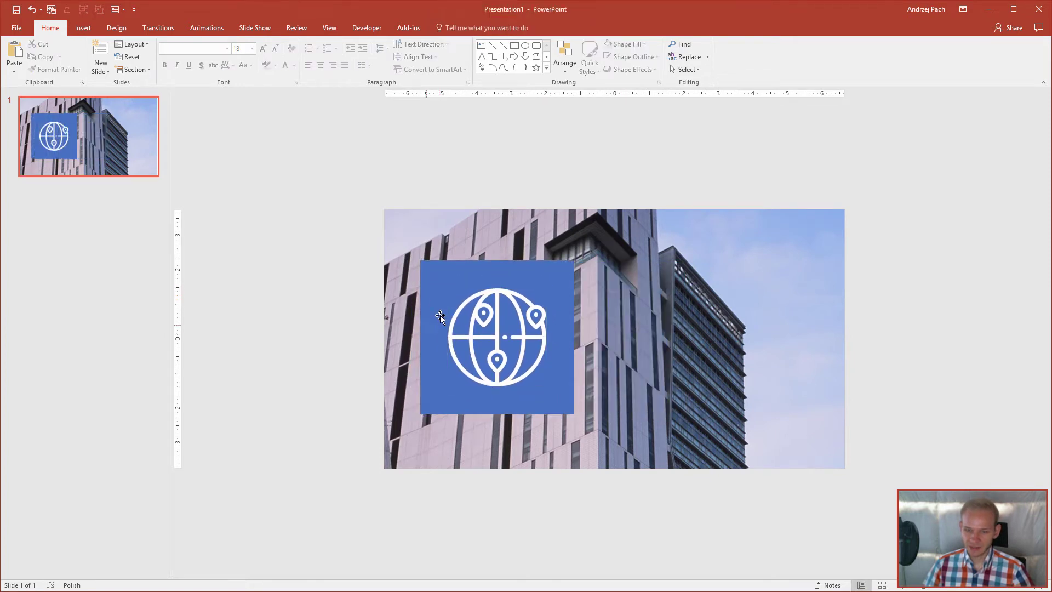
{"action": "left_click", "coordinate": [435, 281]}
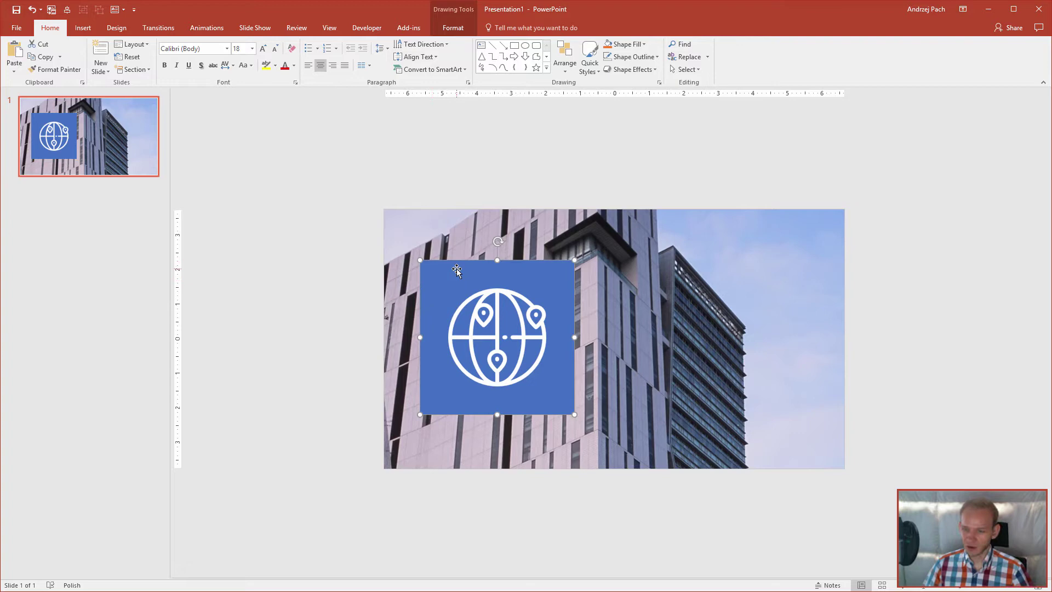
{"action": "left_click", "coordinate": [454, 28]}
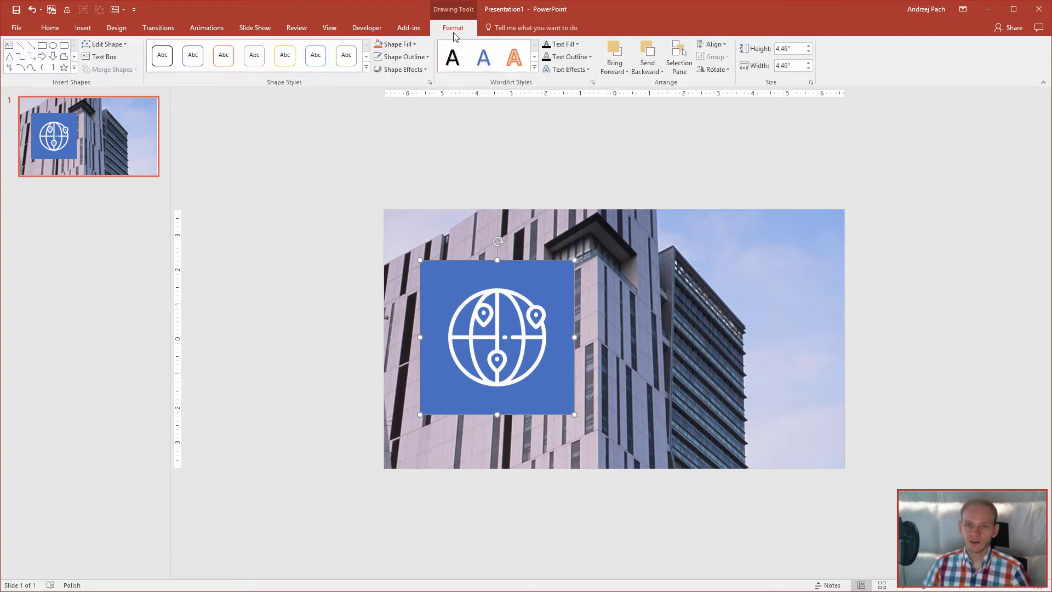
{"action": "left_click", "coordinate": [394, 43]}
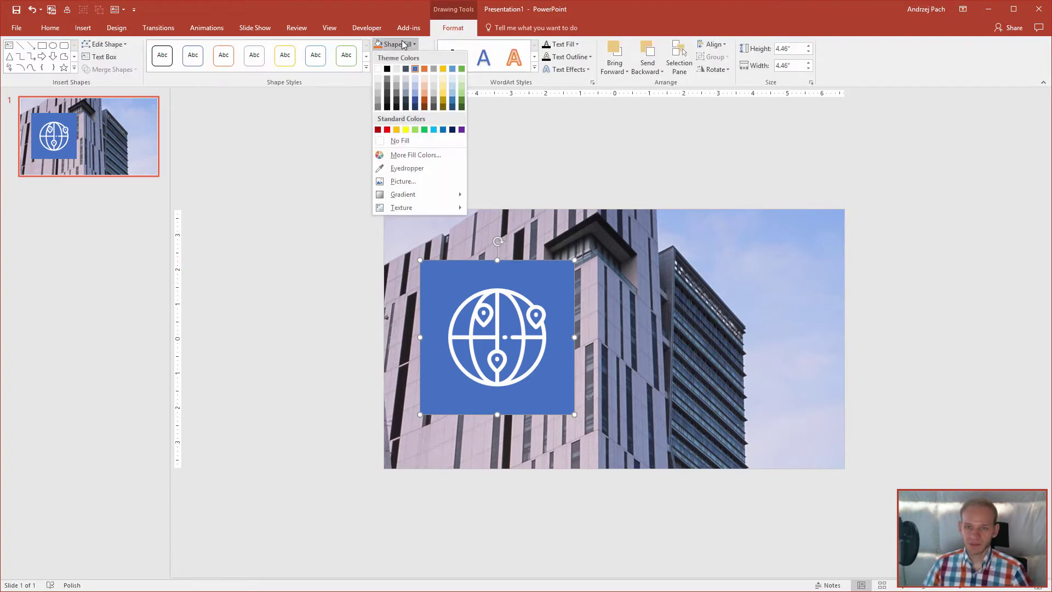
{"action": "left_click", "coordinate": [436, 155]}
{"action": "left_click_drag", "start_coordinate": [548, 181], "coordinate": [728, 206]}
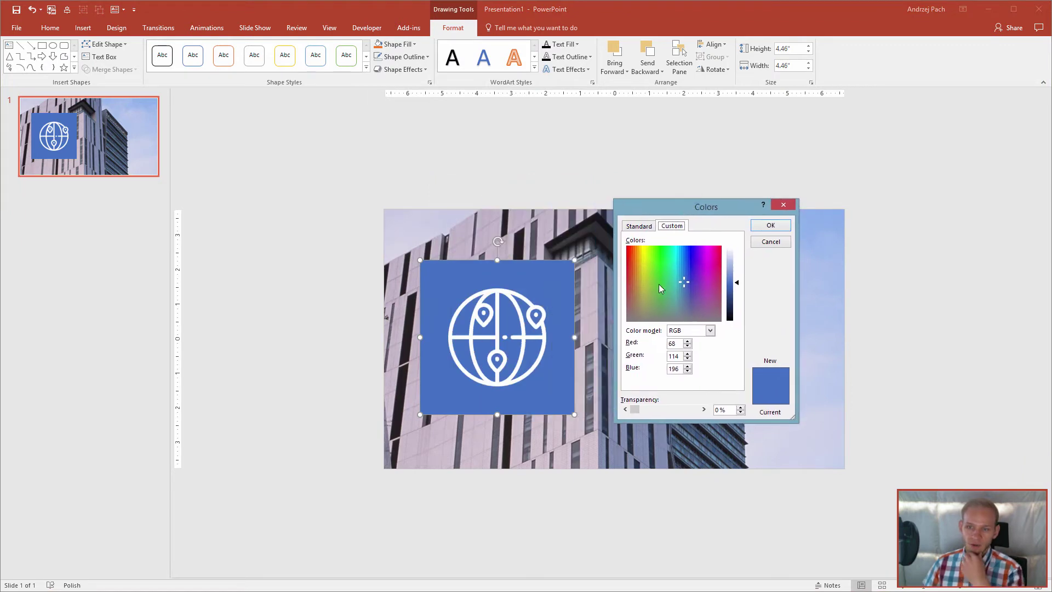
{"action": "left_click_drag", "start_coordinate": [658, 284], "coordinate": [635, 253]}
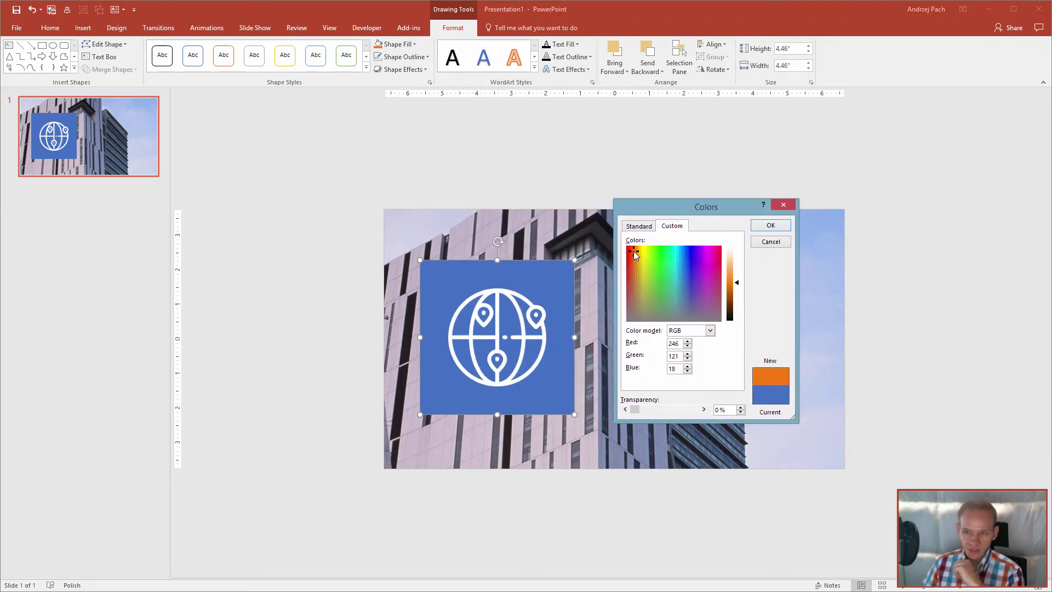
{"action": "mouse_move", "coordinate": [738, 282]}
{"action": "left_mouse_down"}
{"action": "mouse_move", "coordinate": [743, 299]}
{"action": "mouse_move", "coordinate": [743, 291]}
{"action": "left_mouse_up"}
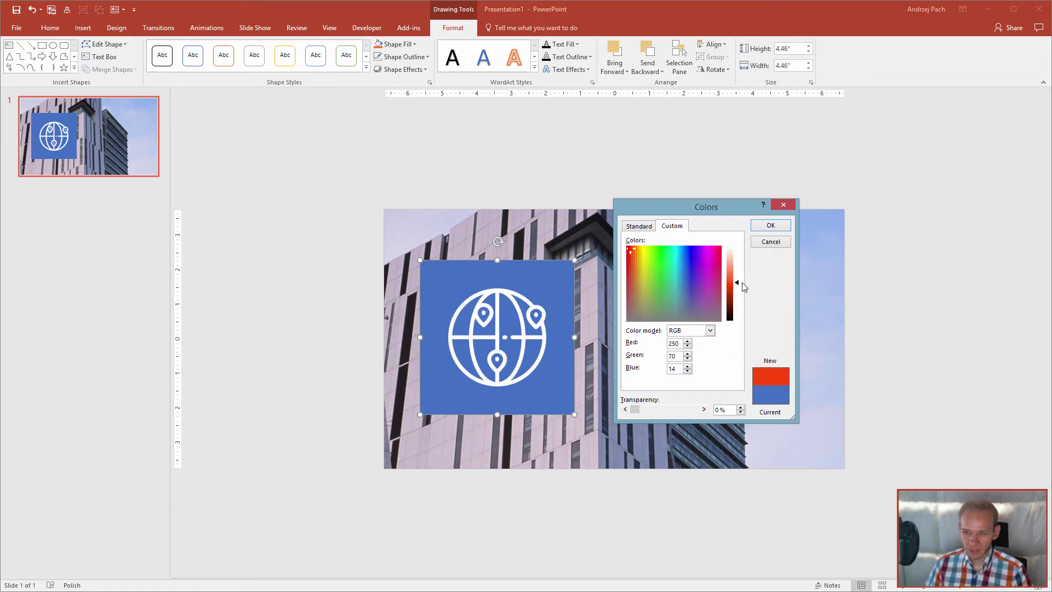
{"action": "left_click", "coordinate": [771, 226]}
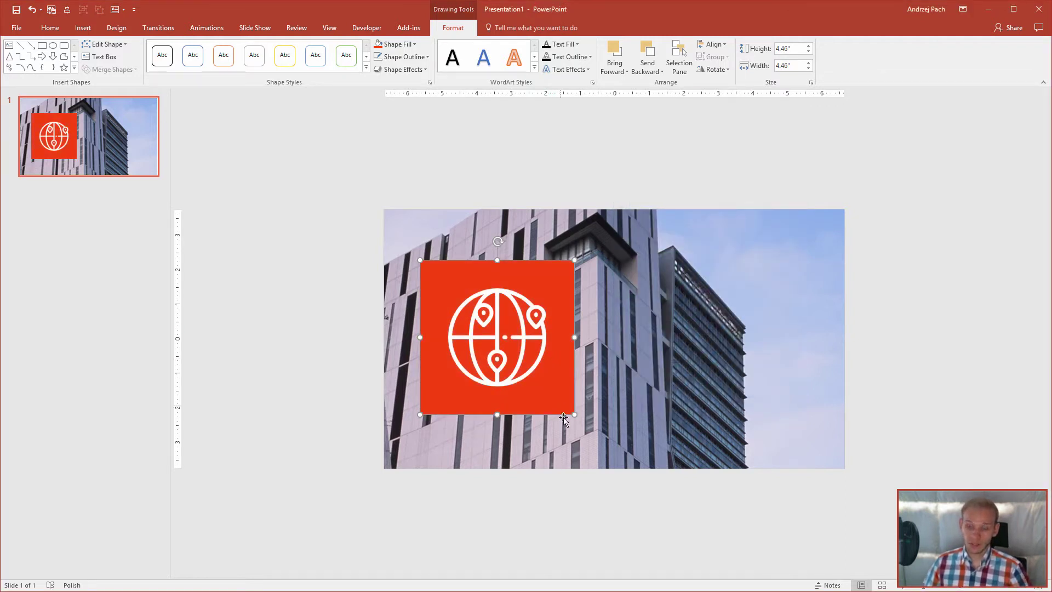
Soften the square's fill to orange-red, RGB 229, 95, 35
{"action": "left_click", "coordinate": [394, 44]}
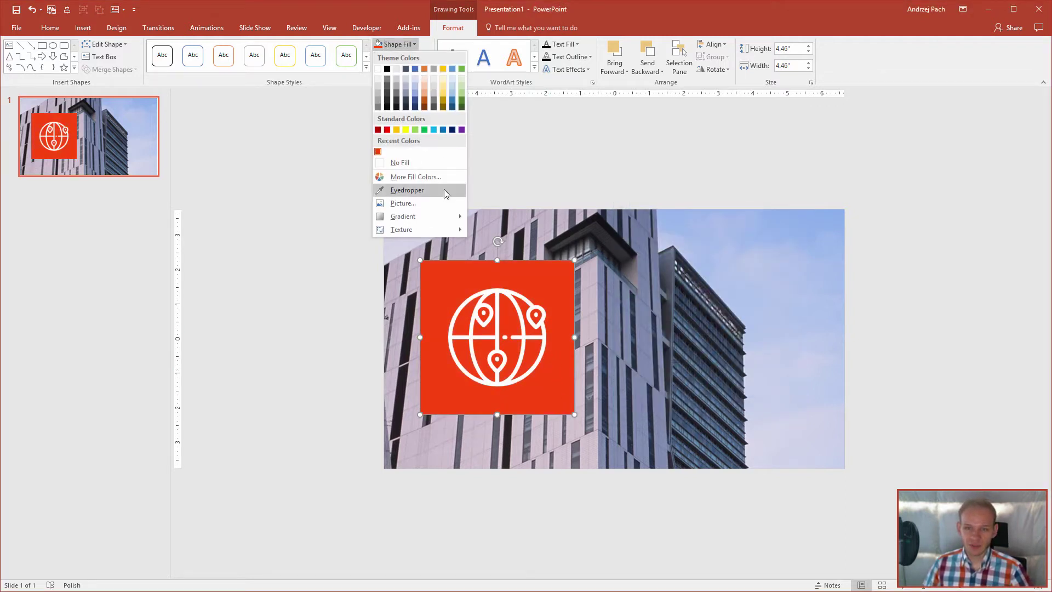
{"action": "left_click", "coordinate": [416, 177]}
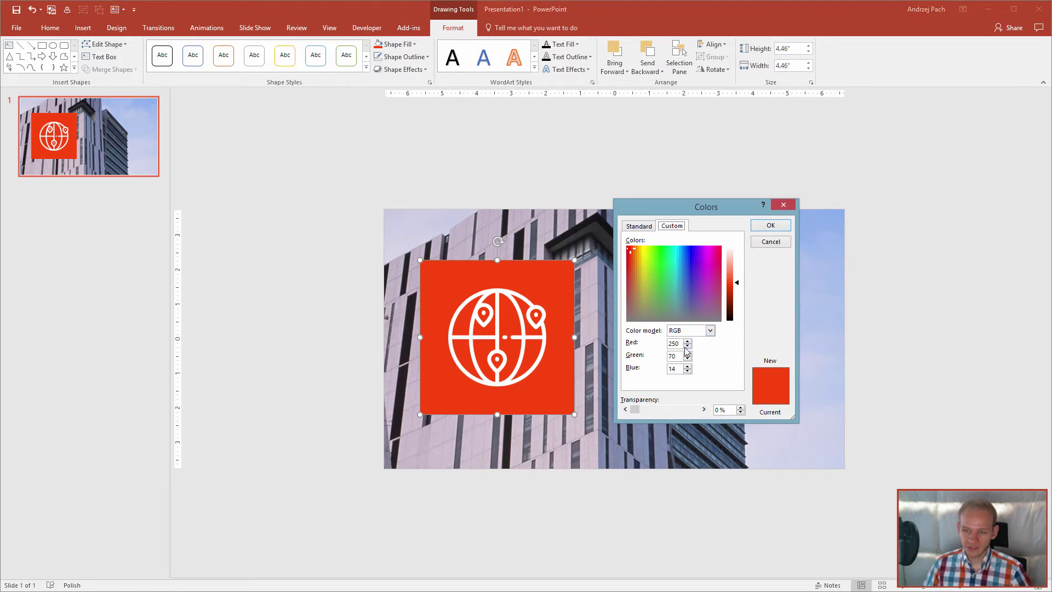
{"action": "left_click_drag", "start_coordinate": [631, 256], "coordinate": [633, 261]}
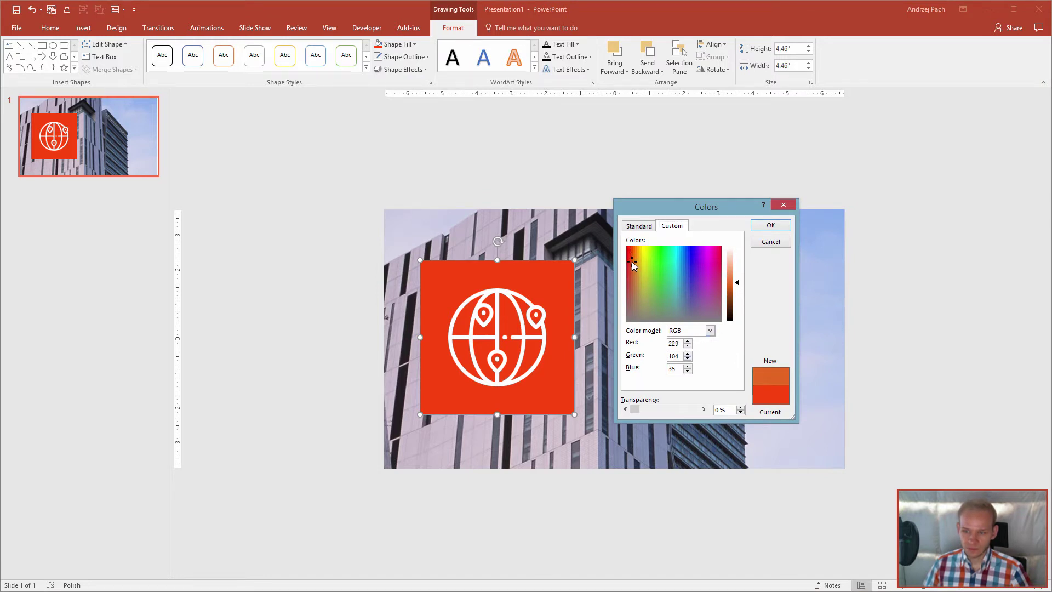
{"action": "left_click", "coordinate": [772, 226]}
Shrink the orange square to about 3.86 inches behind the globe
{"action": "left_click_drag", "start_coordinate": [544, 395], "coordinate": [548, 394]}
{"action": "left_click", "coordinate": [530, 366], "text": "shift"}
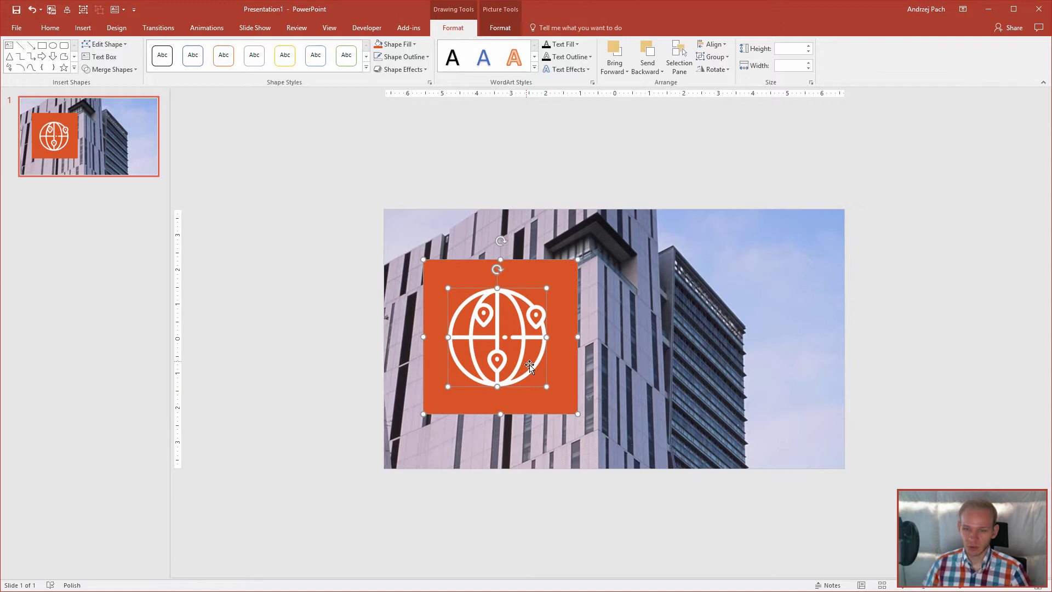
{"action": "left_click", "coordinate": [576, 415]}
{"action": "left_click", "coordinate": [576, 412]}
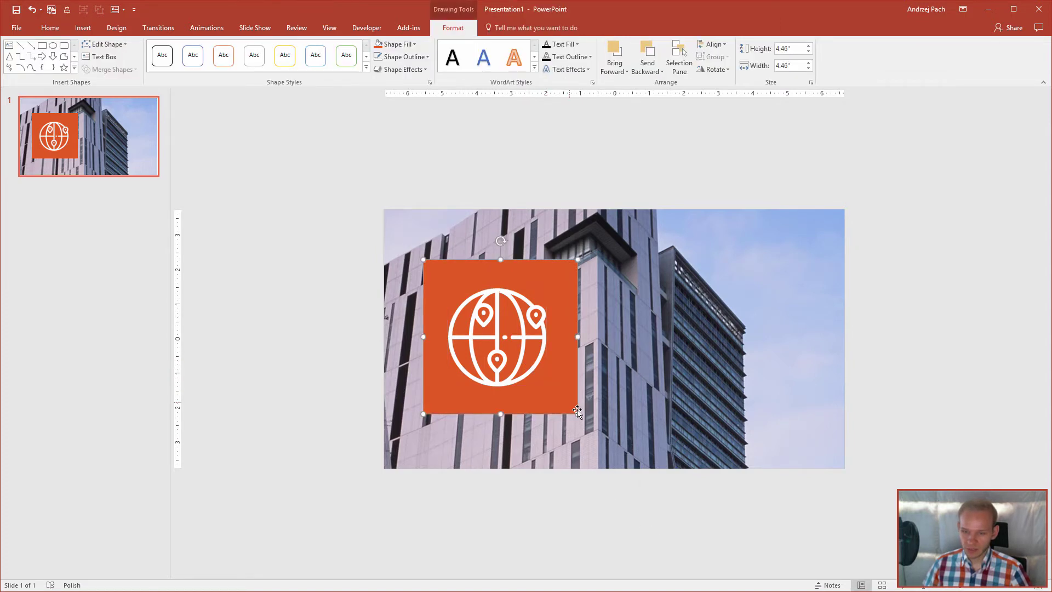
{"action": "left_click_drag", "start_coordinate": [578, 414], "coordinate": [556, 390]}
{"action": "left_click_drag", "start_coordinate": [455, 275], "coordinate": [465, 287]}
Group the globe with the orange square and fine-tune the globe's position inside it
{"action": "left_click", "coordinate": [530, 366], "text": "shift"}
{"action": "mouse_move", "coordinate": [564, 378]}
{"action": "left_mouse_down"}
{"action": "mouse_move", "coordinate": [543, 386]}
{"action": "mouse_move", "coordinate": [554, 372]}
{"action": "left_mouse_up"}
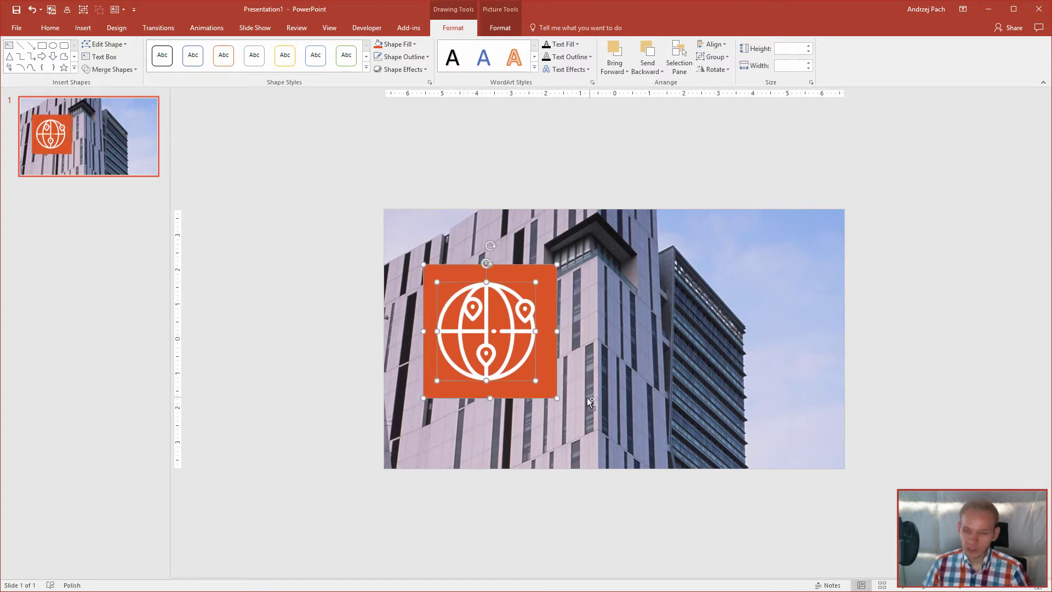
{"action": "key", "text": "ctrl+g"}
{"action": "left_click", "coordinate": [489, 338]}
{"action": "left_click_drag", "start_coordinate": [490, 338], "coordinate": [495, 324]}
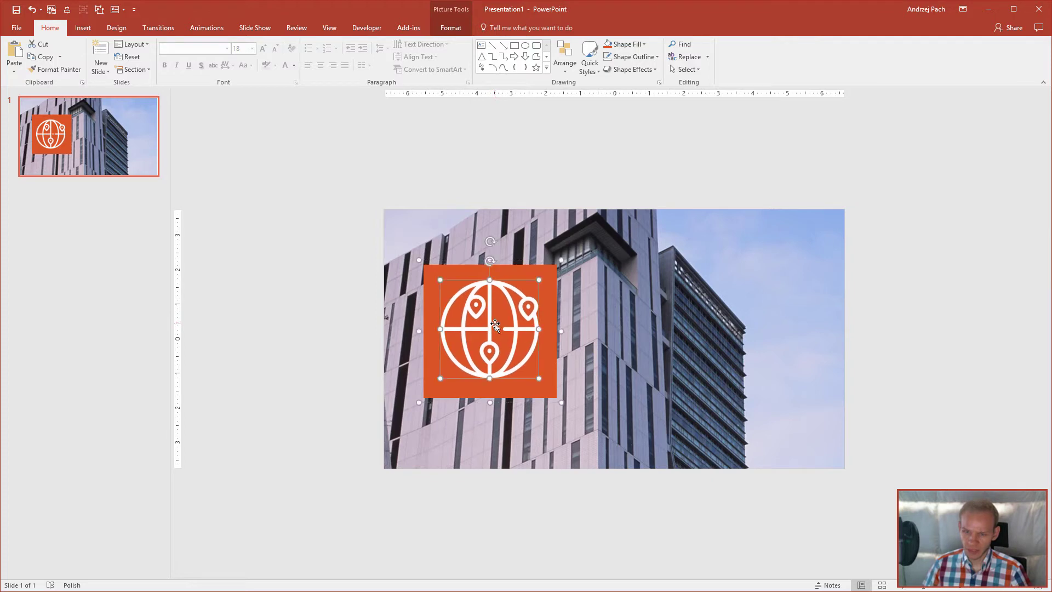
{"action": "left_click_drag", "start_coordinate": [542, 384], "coordinate": [547, 391]}
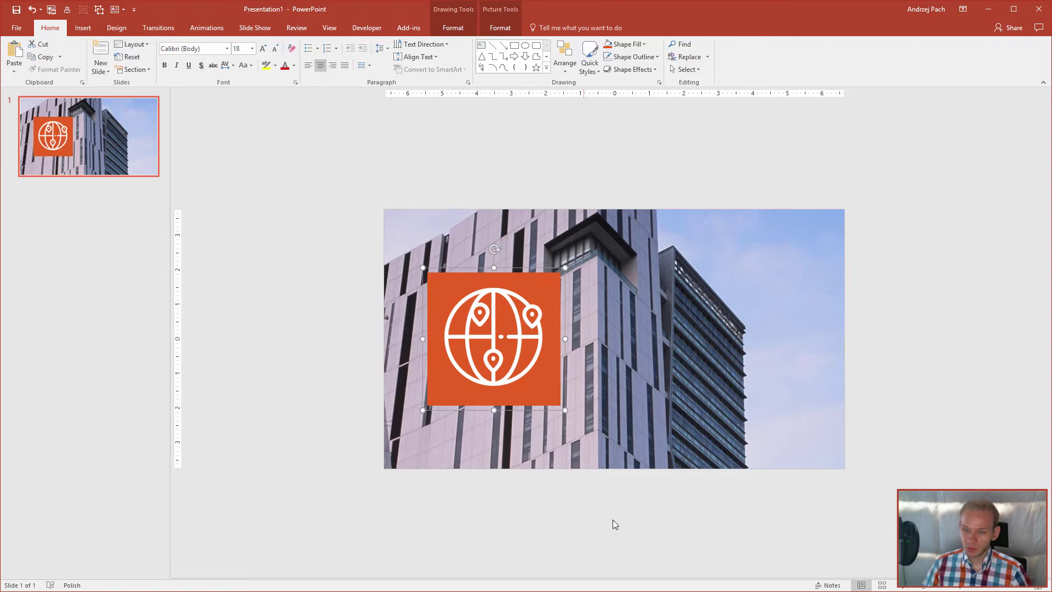
Paste a copy of the orange square and stretch it over the slide's right half
{"action": "left_click", "coordinate": [550, 394]}
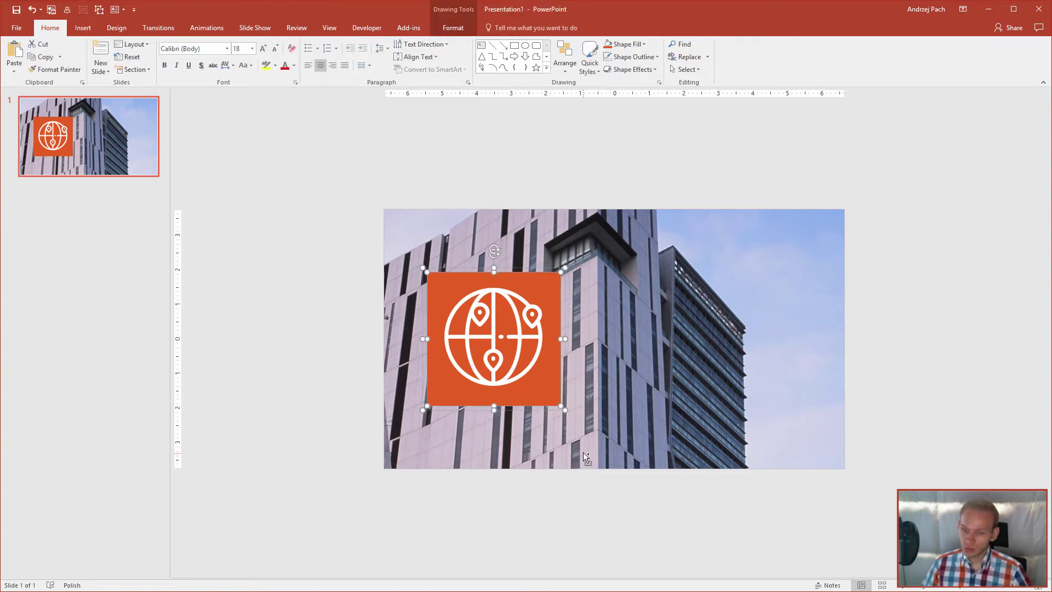
{"action": "key", "text": "ctrl+v"}
{"action": "left_click_drag", "start_coordinate": [511, 367], "coordinate": [796, 283]}
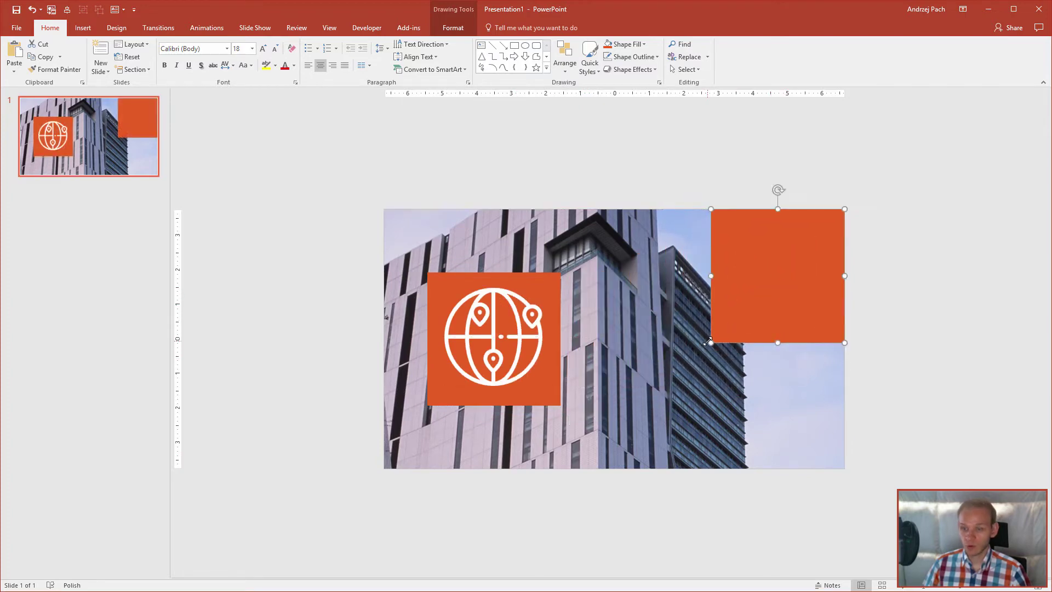
{"action": "left_click_drag", "start_coordinate": [708, 341], "coordinate": [603, 470]}
{"action": "mouse_move", "coordinate": [604, 339]}
{"action": "left_mouse_down"}
{"action": "mouse_move", "coordinate": [651, 331]}
{"action": "mouse_move", "coordinate": [614, 332]}
{"action": "left_mouse_up"}
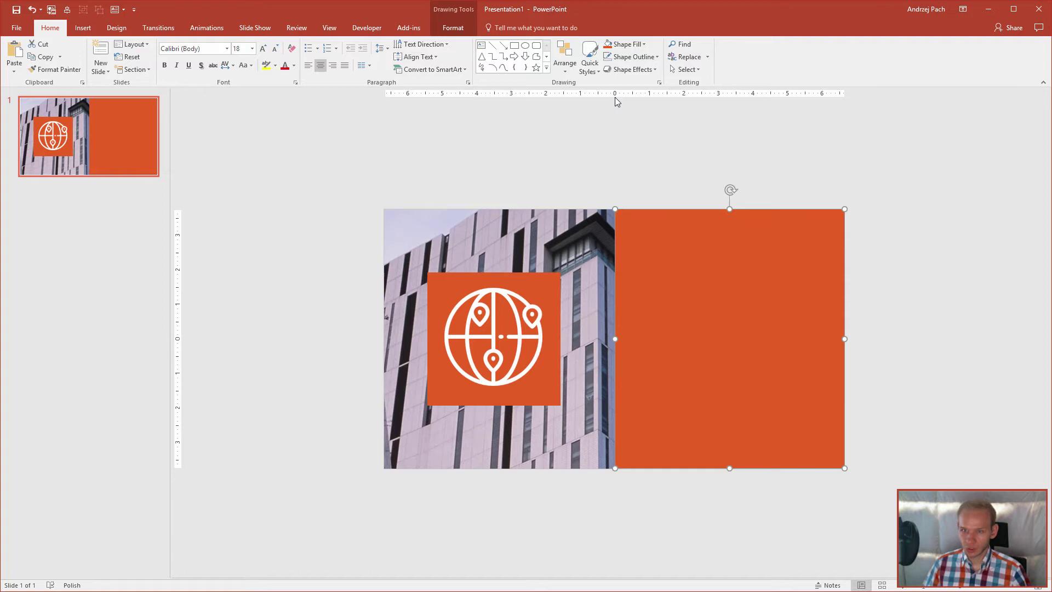
Toggle the rulers off and back on, then reselect the orange right panel
{"action": "left_click", "coordinate": [329, 27]}
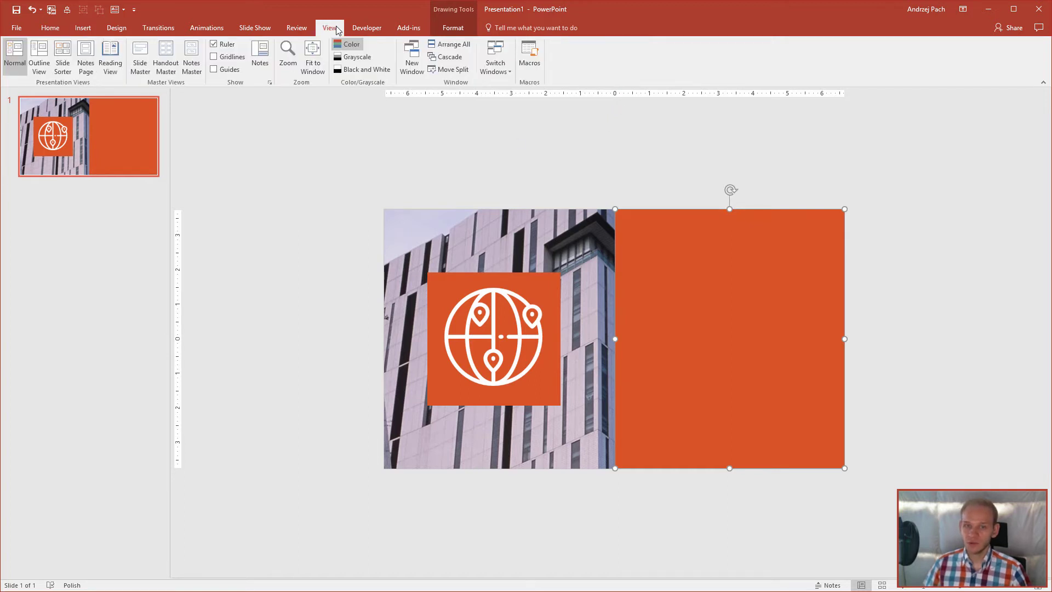
{"action": "left_click", "coordinate": [214, 44]}
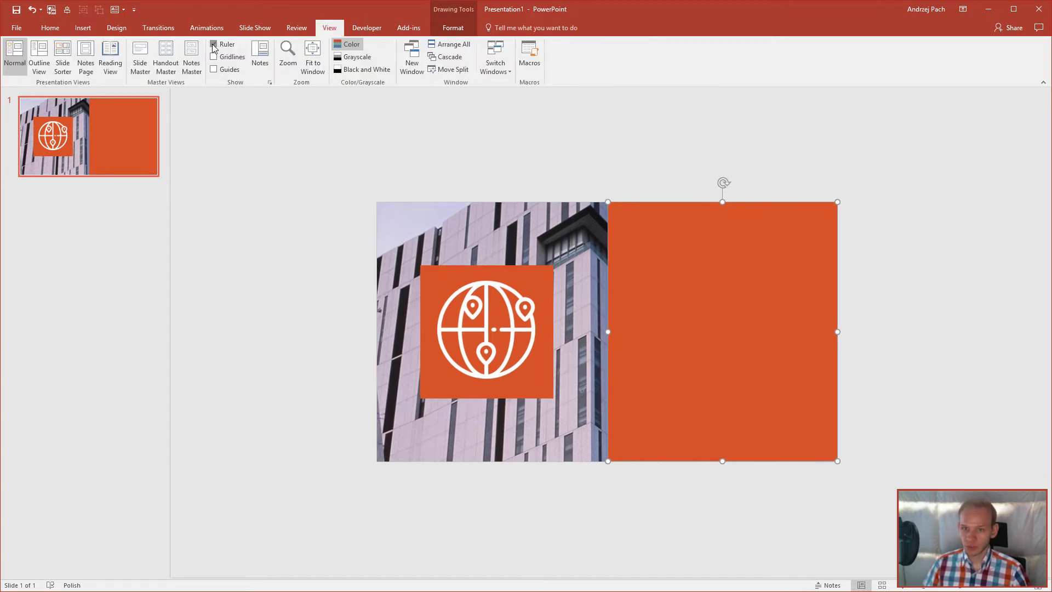
{"action": "left_click", "coordinate": [214, 44]}
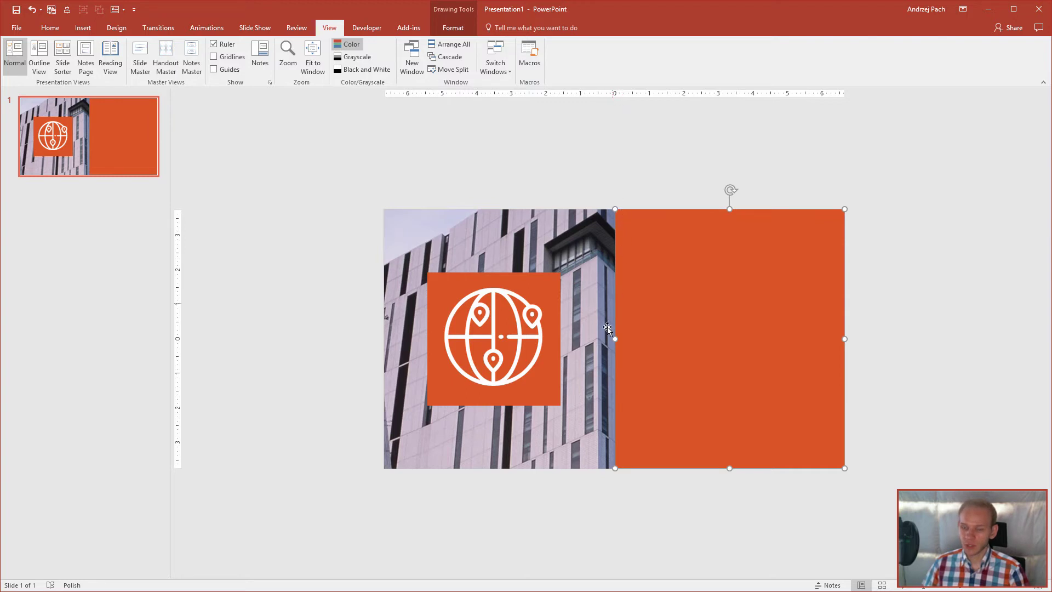
{"action": "left_click", "coordinate": [623, 511]}
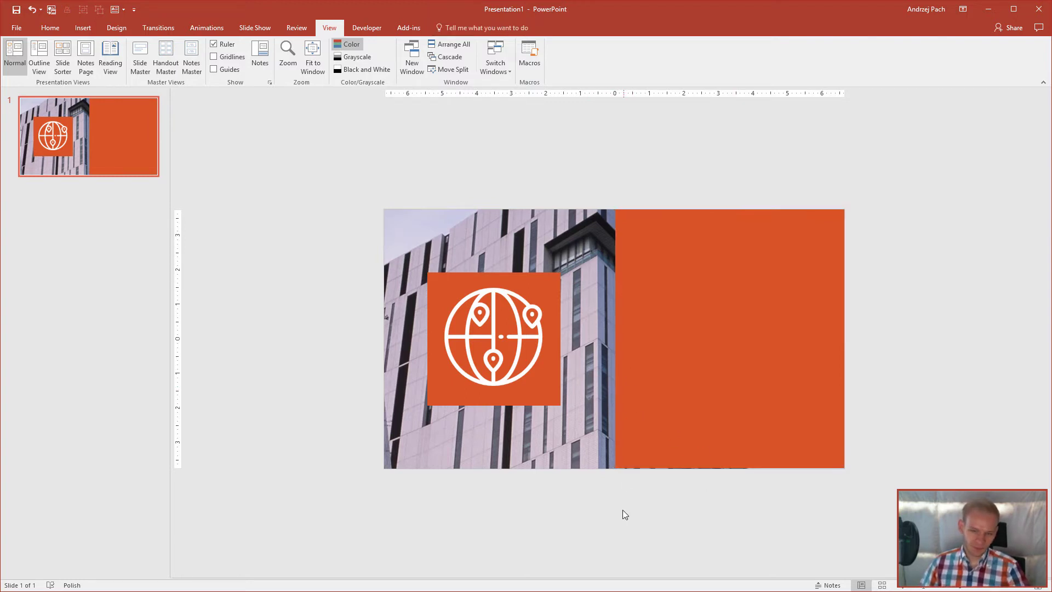
{"action": "left_click", "coordinate": [693, 330]}
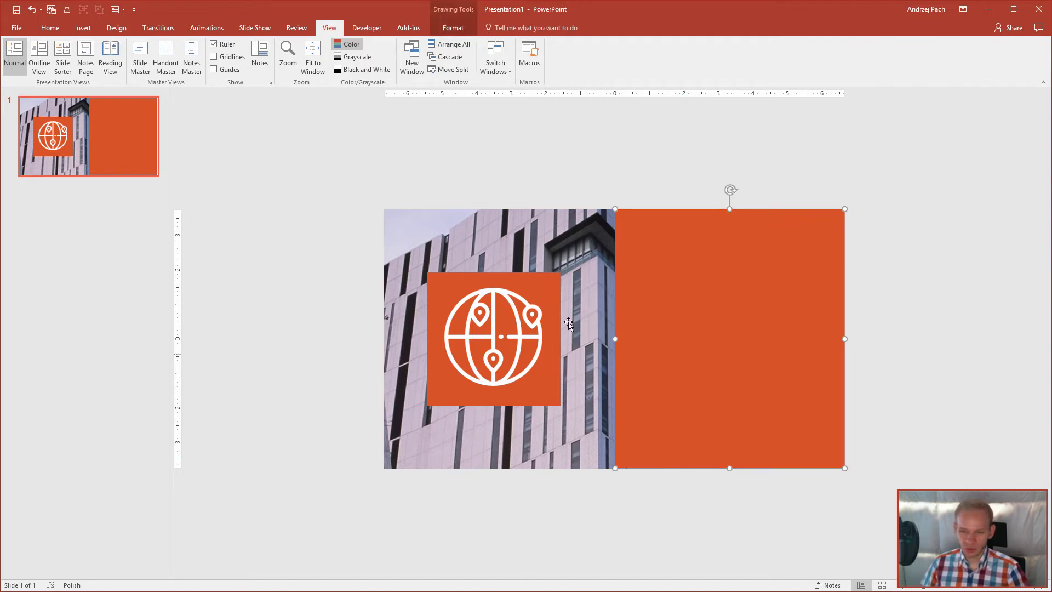
Give the right panel a two-stop gradient fill with both stops orange
{"action": "right_click", "coordinate": [700, 323]}
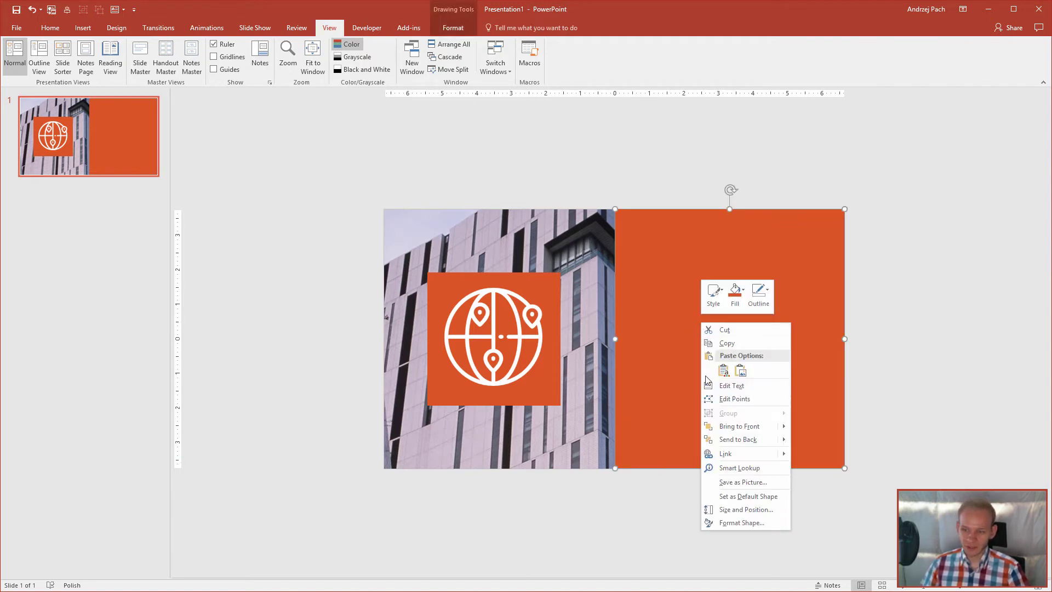
{"action": "left_click", "coordinate": [737, 528]}
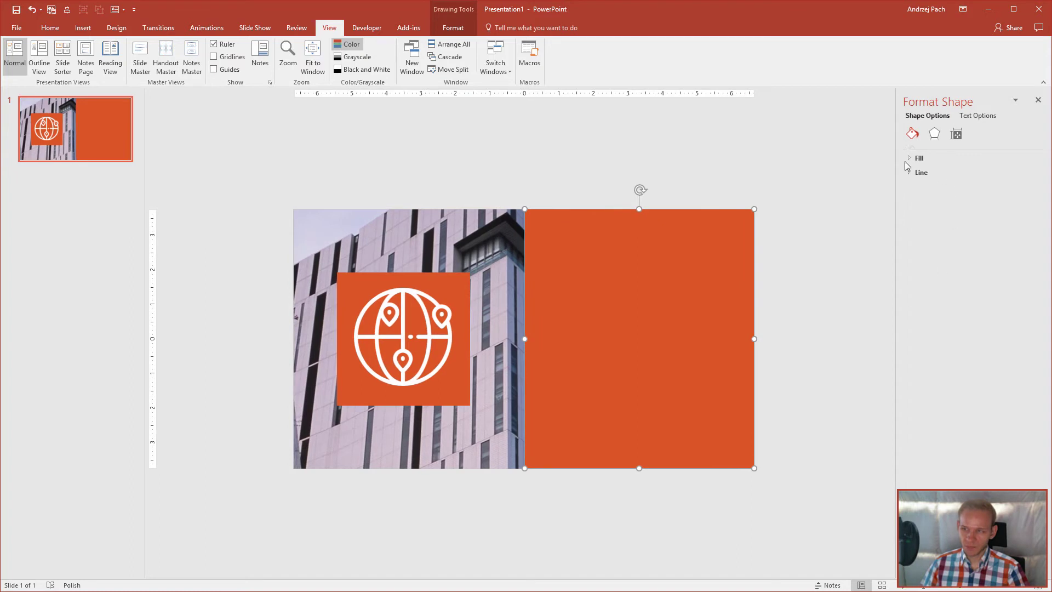
{"action": "left_click", "coordinate": [909, 159]}
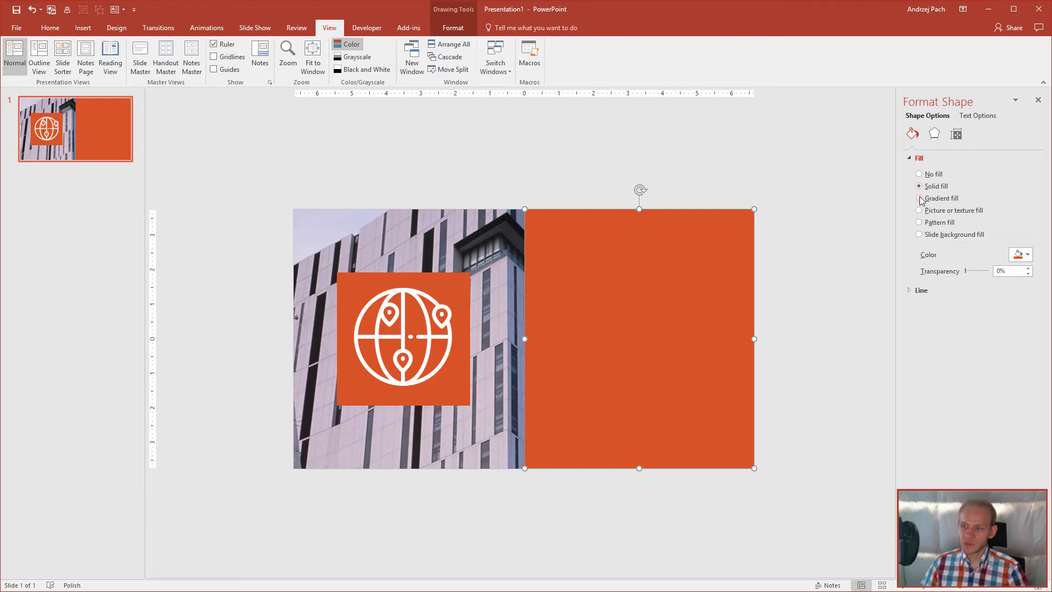
{"action": "left_click", "coordinate": [920, 199]}
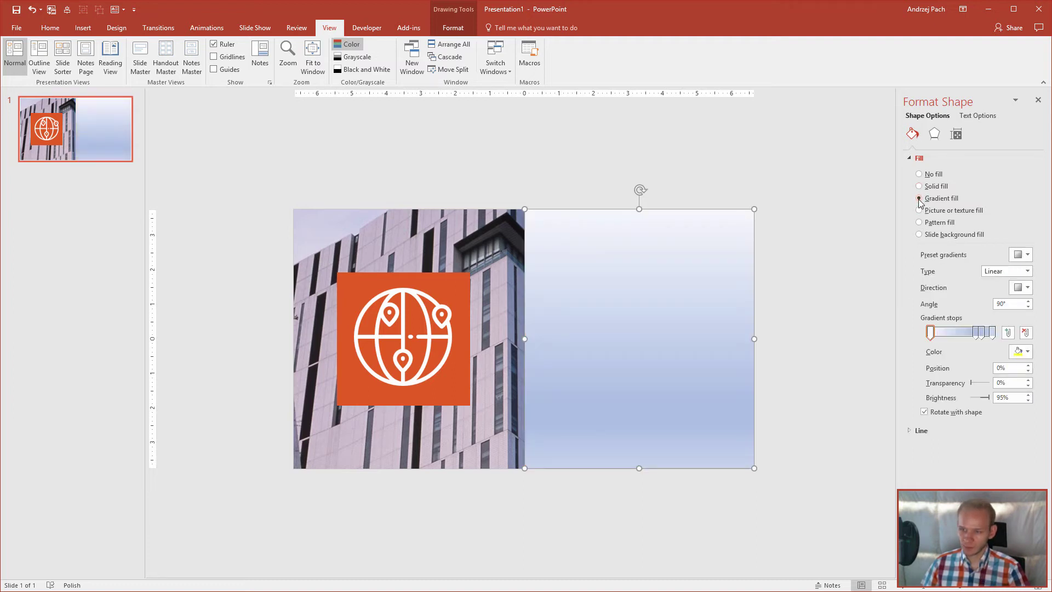
{"action": "left_click_drag", "start_coordinate": [983, 332], "coordinate": [978, 364]}
{"action": "left_click", "coordinate": [1021, 351]}
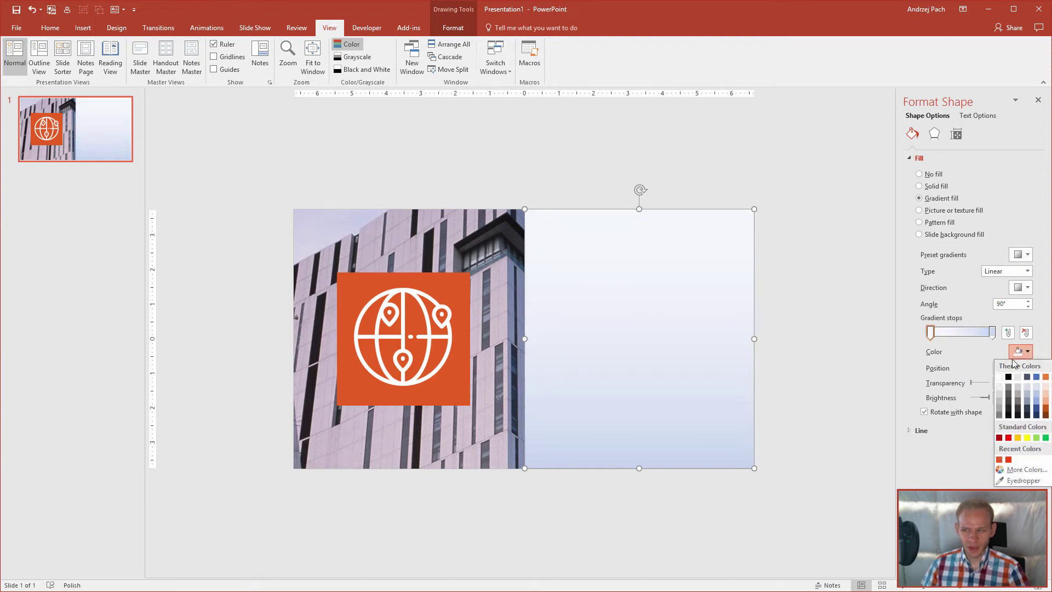
{"action": "left_click", "coordinate": [1000, 461]}
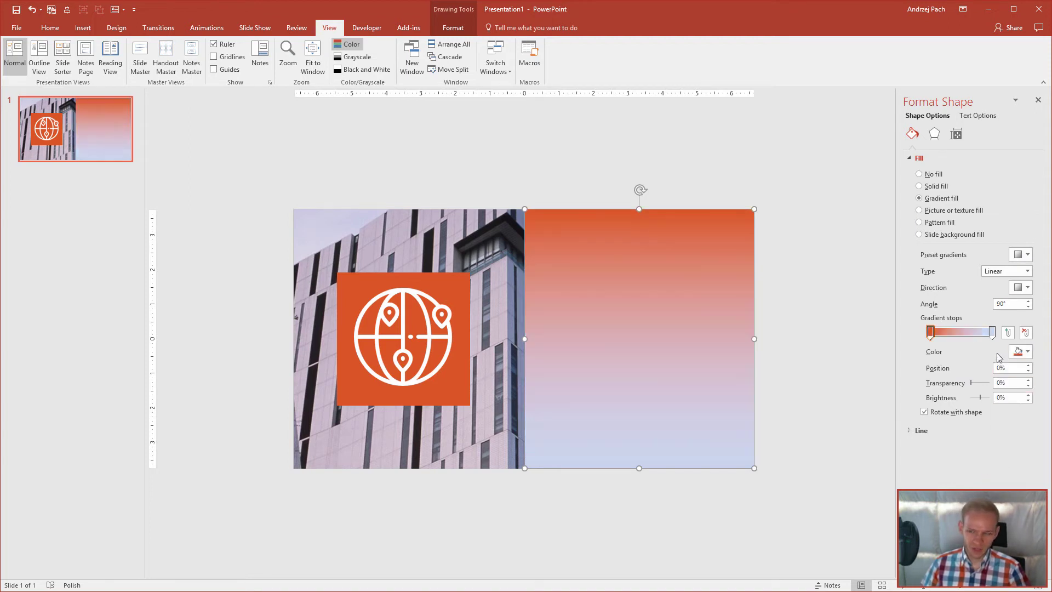
{"action": "left_click", "coordinate": [994, 334]}
{"action": "left_click", "coordinate": [1020, 351]}
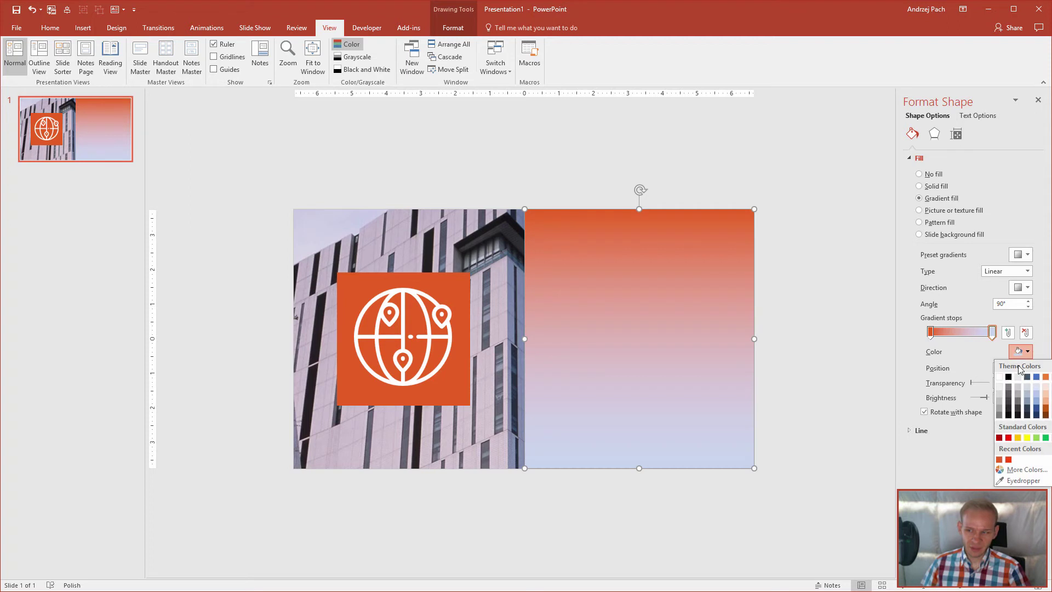
{"action": "left_click", "coordinate": [1001, 459]}
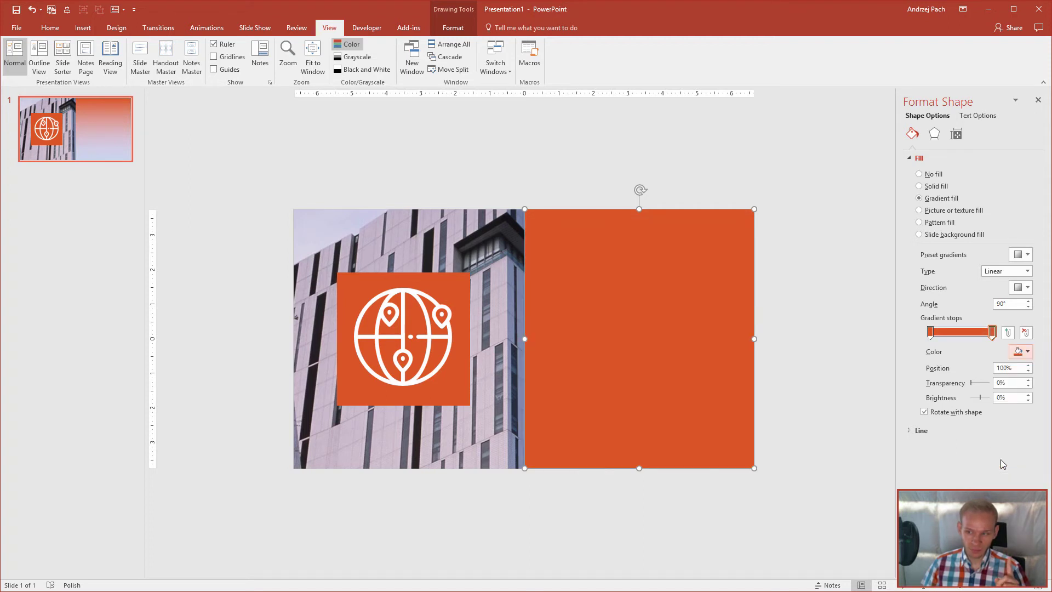
Change the right gradient stop to a deeper red for an orange-to-red fade
{"action": "left_click", "coordinate": [1019, 353]}
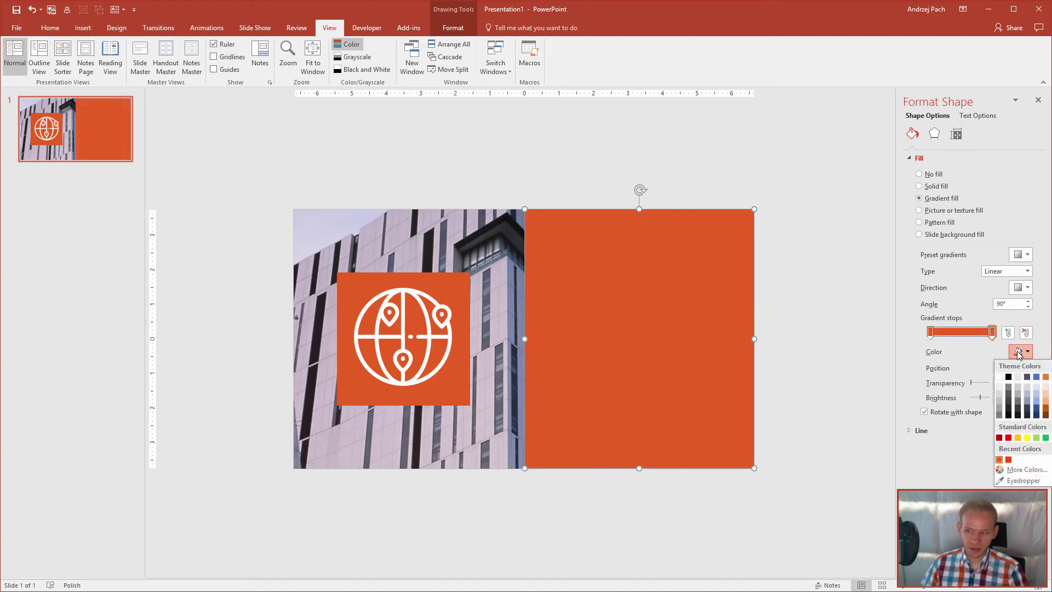
{"action": "left_click", "coordinate": [1011, 475]}
{"action": "left_click_drag", "start_coordinate": [728, 216], "coordinate": [830, 267]}
{"action": "left_click", "coordinate": [791, 393]}
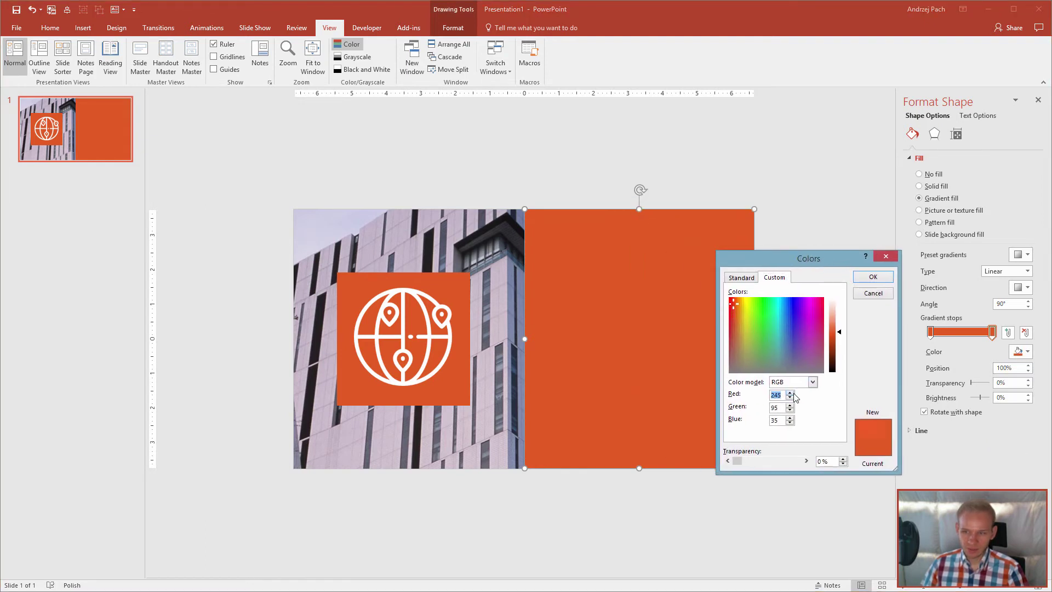
{"action": "left_click_drag", "start_coordinate": [726, 296], "coordinate": [732, 311]}
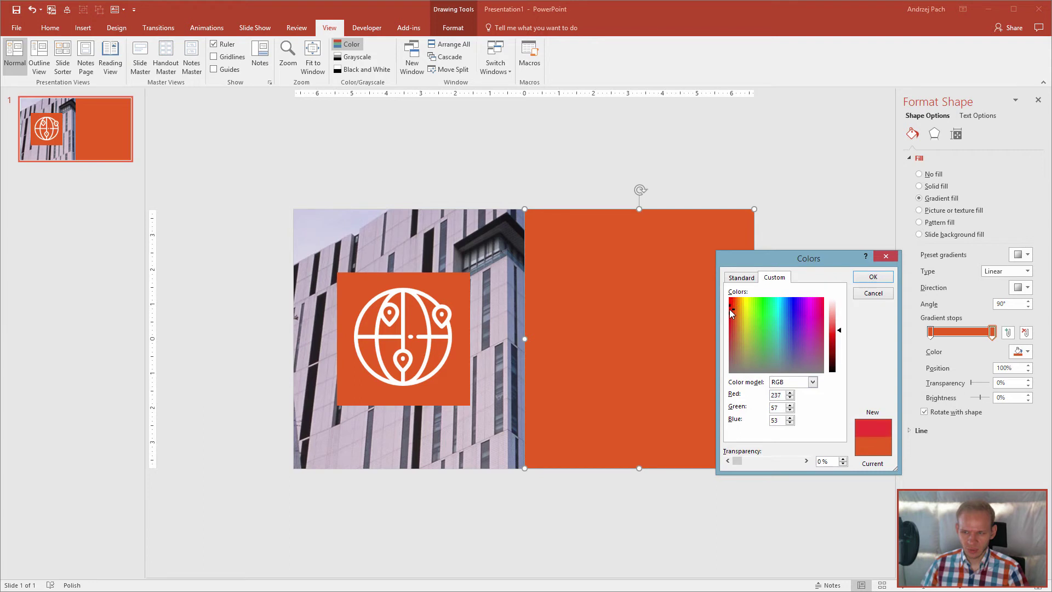
{"action": "left_click", "coordinate": [873, 276]}
{"action": "left_click", "coordinate": [801, 449]}
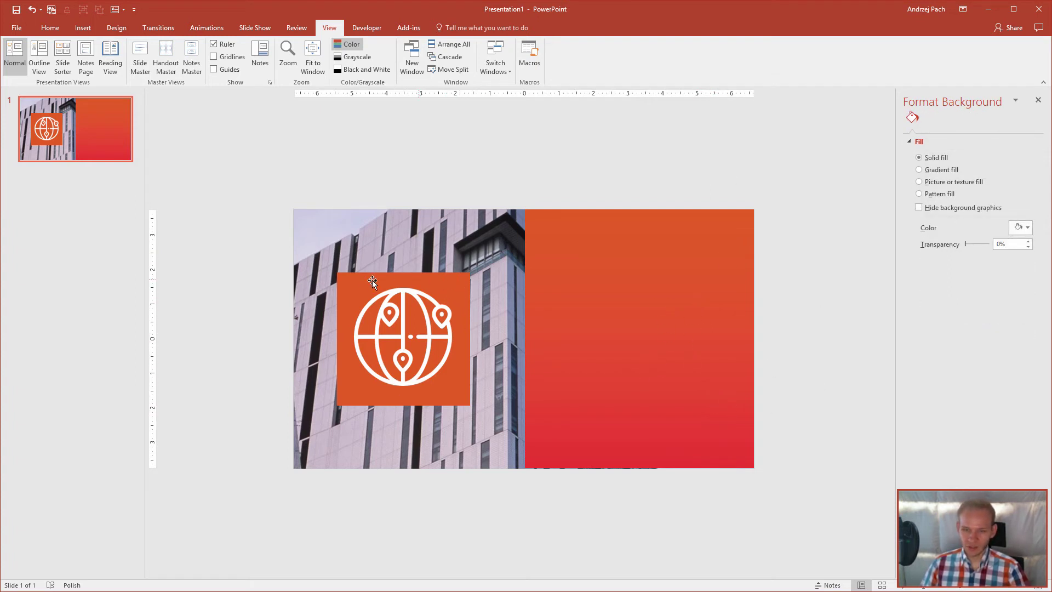
Make the gradient 63% transparent at top and 19% at bottom, and extend the panel slightly left
{"action": "left_click", "coordinate": [639, 358]}
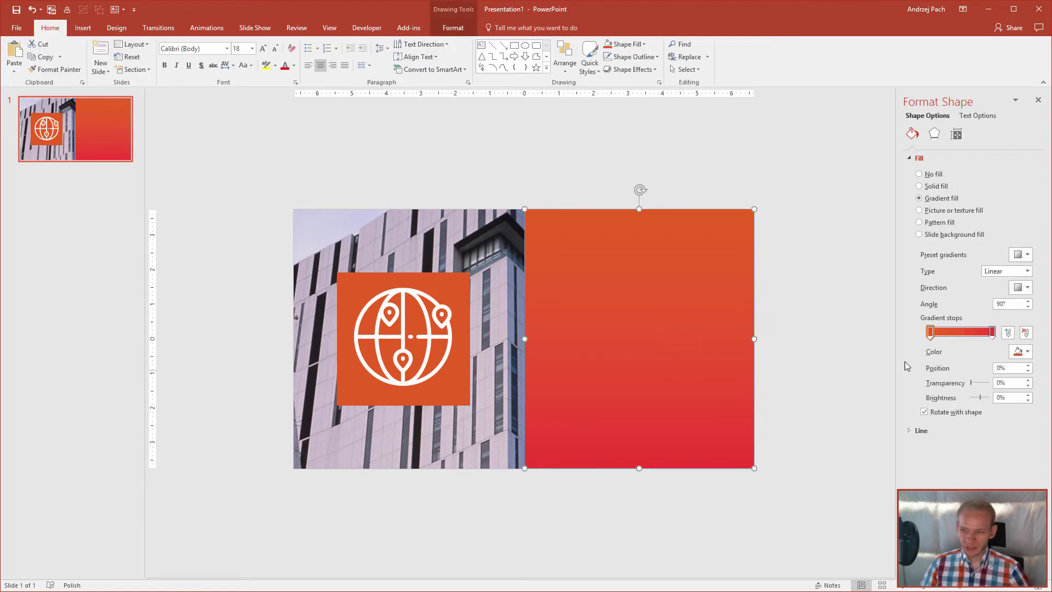
{"action": "left_click", "coordinate": [930, 333]}
{"action": "mouse_move", "coordinate": [971, 383]}
{"action": "left_mouse_down"}
{"action": "mouse_move", "coordinate": [1014, 389]}
{"action": "mouse_move", "coordinate": [977, 391]}
{"action": "left_mouse_up"}
{"action": "left_click", "coordinate": [993, 335]}
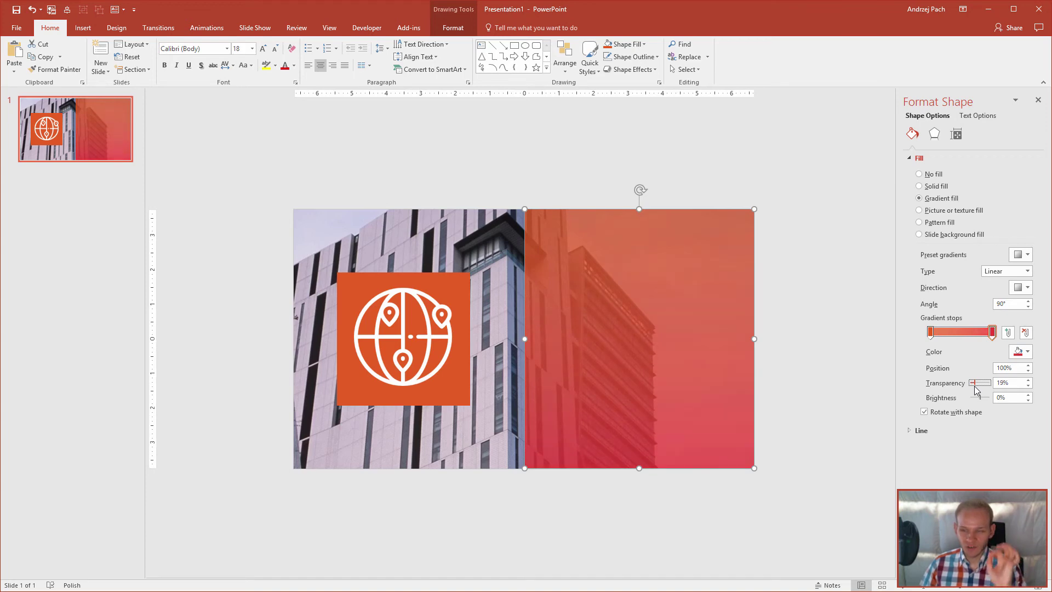
{"action": "left_click", "coordinate": [931, 333]}
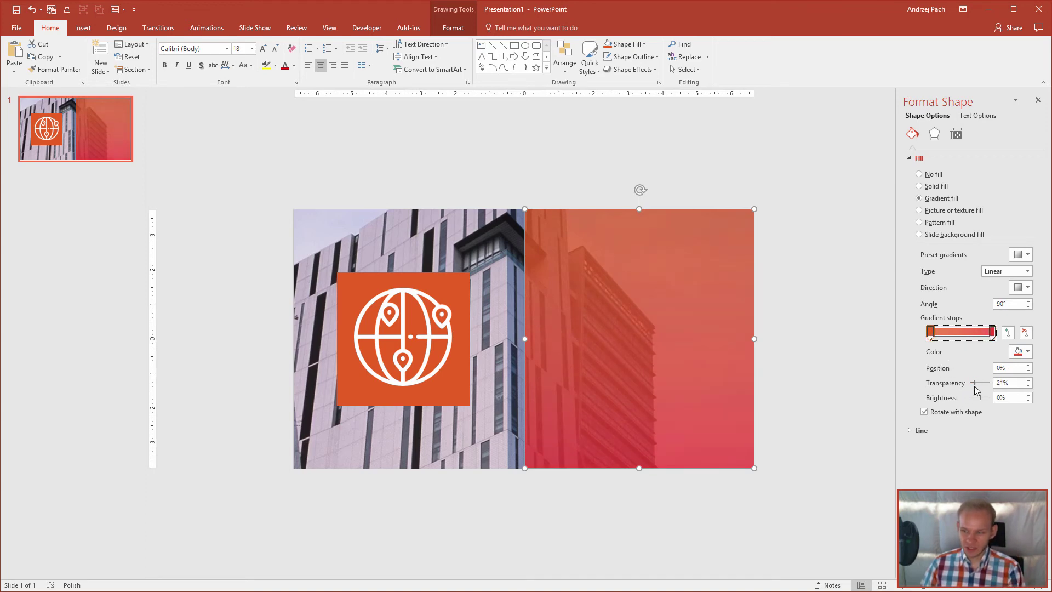
{"action": "left_click_drag", "start_coordinate": [974, 384], "coordinate": [984, 385]}
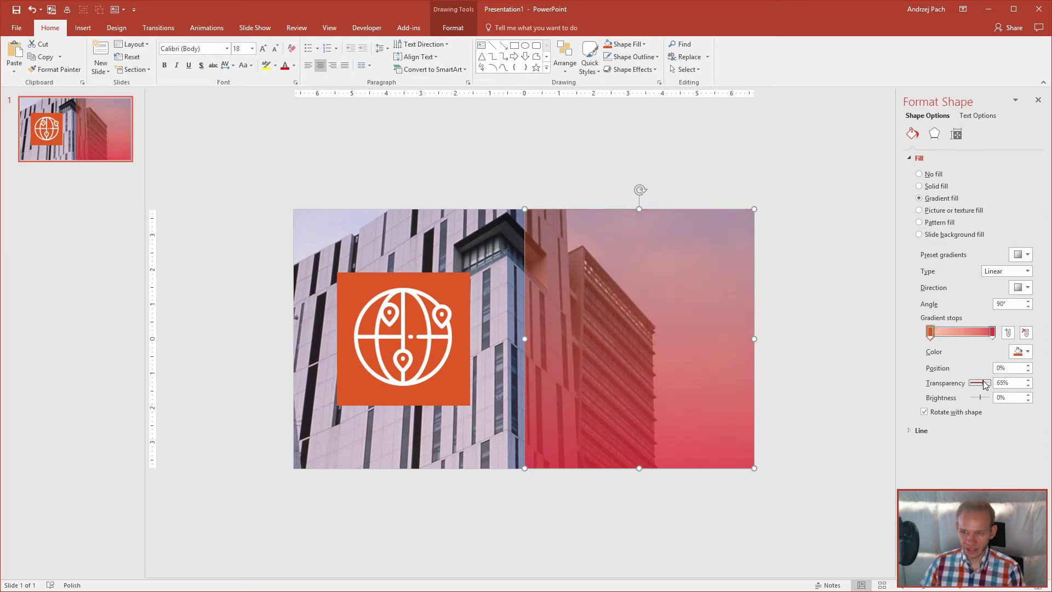
{"action": "left_click", "coordinate": [992, 332]}
{"action": "left_click_drag", "start_coordinate": [979, 383], "coordinate": [974, 383]}
{"action": "left_click_drag", "start_coordinate": [525, 339], "coordinate": [517, 339]}
Ungroup the globe picture from its square
{"action": "left_click", "coordinate": [435, 366]}
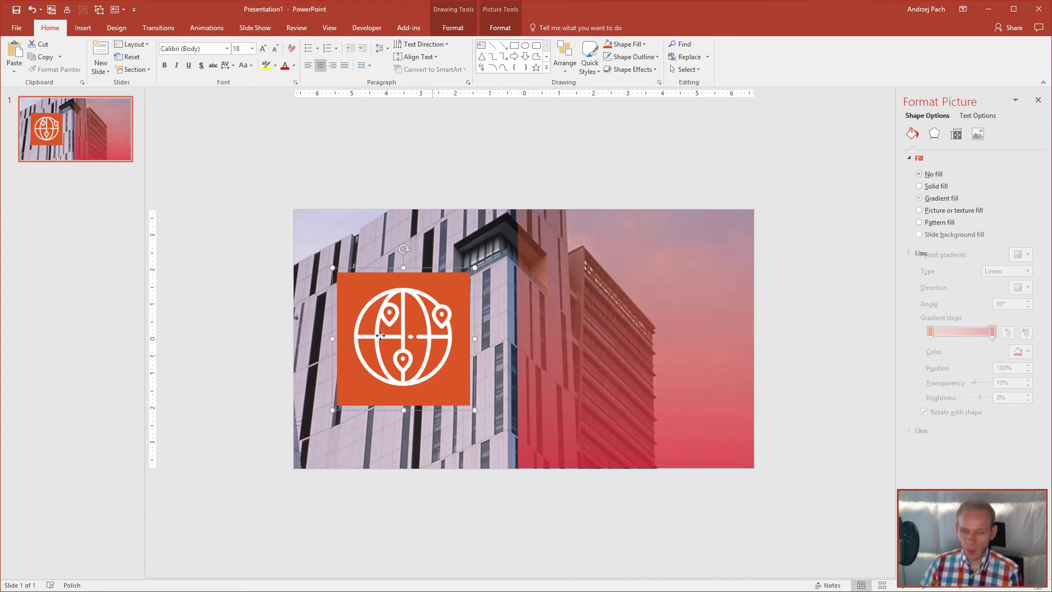
{"action": "right_click", "coordinate": [435, 364]}
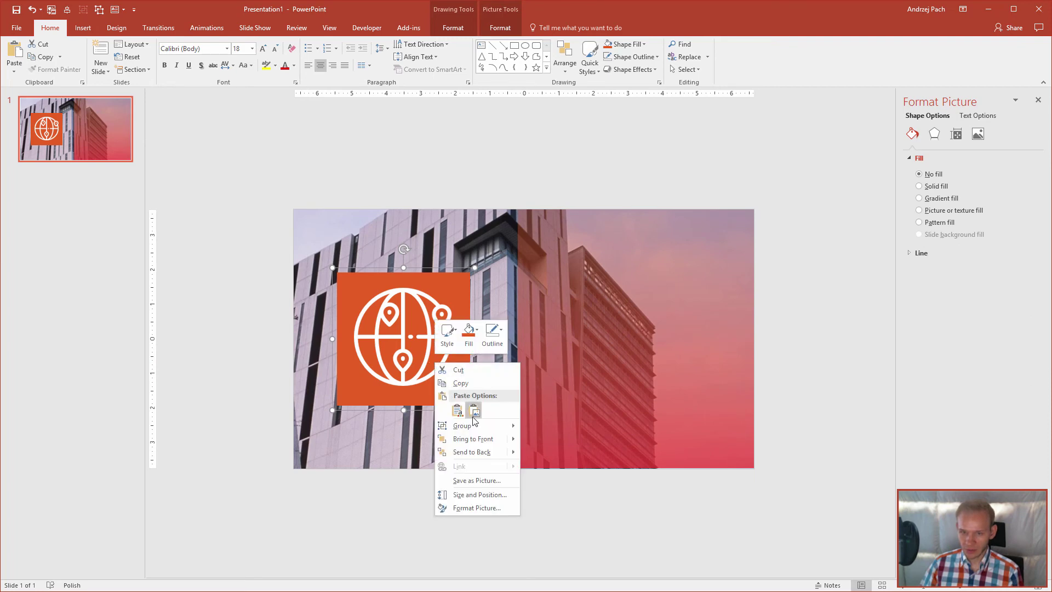
{"action": "mouse_move", "coordinate": [494, 426]}
{"action": "left_click", "coordinate": [551, 454]}
{"action": "left_click", "coordinate": [817, 455]}
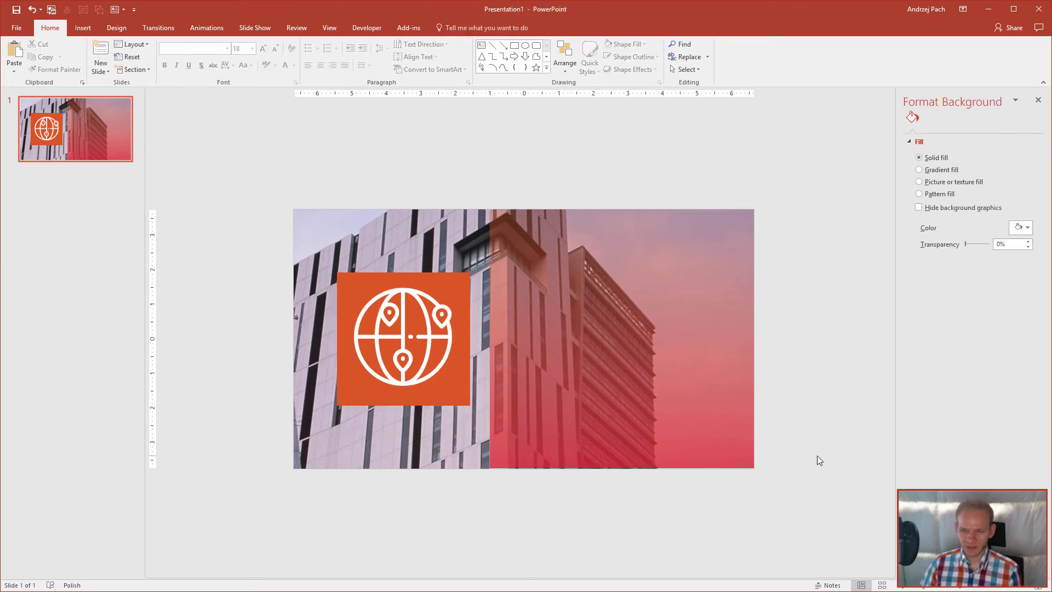
Copy the panel's orange-to-red gradient onto the globe square and make both stops nearly opaque
{"action": "left_click", "coordinate": [573, 327]}
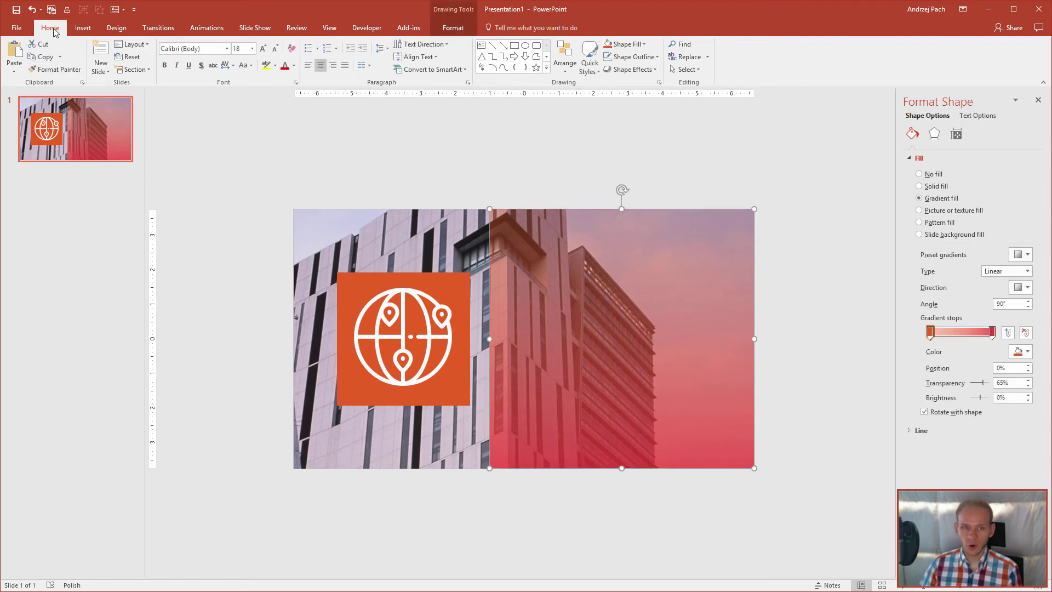
{"action": "left_click", "coordinate": [58, 69]}
{"action": "left_click", "coordinate": [465, 391]}
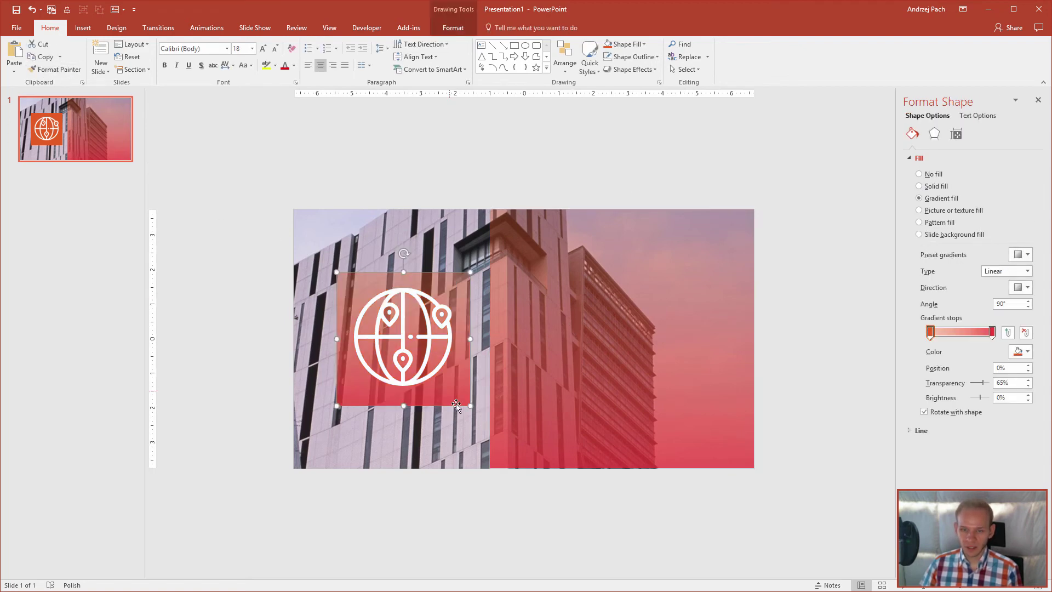
{"action": "left_click", "coordinate": [482, 517]}
{"action": "left_click", "coordinate": [435, 407]}
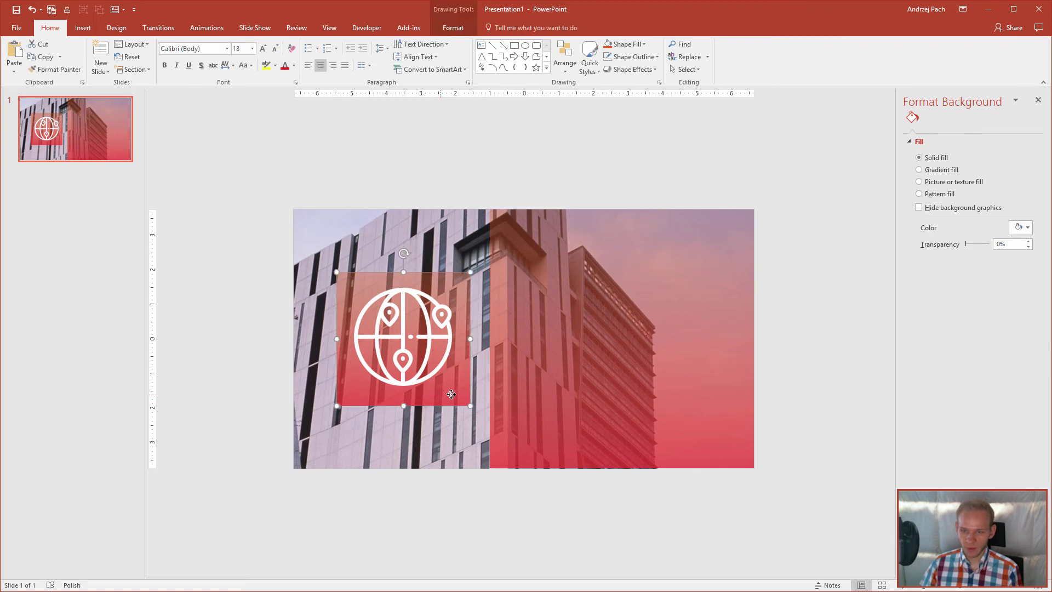
{"action": "left_click_drag", "start_coordinate": [982, 383], "coordinate": [975, 386]}
{"action": "left_click", "coordinate": [992, 332]}
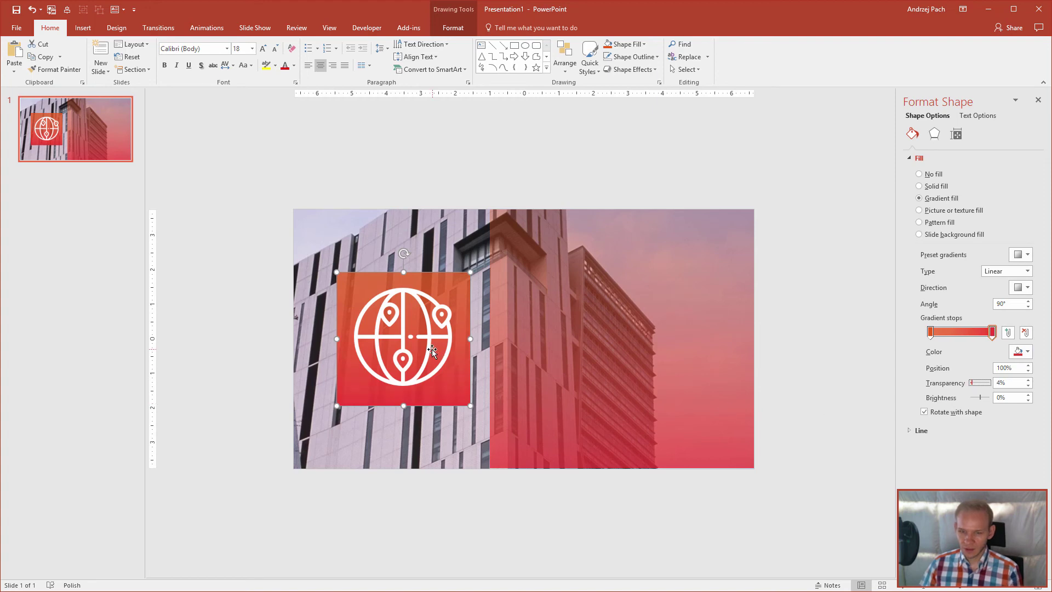
Move the translucent panel's left edge slightly to the right
{"action": "left_click", "coordinate": [501, 352]}
{"action": "left_click_drag", "start_coordinate": [490, 339], "coordinate": [505, 338]}
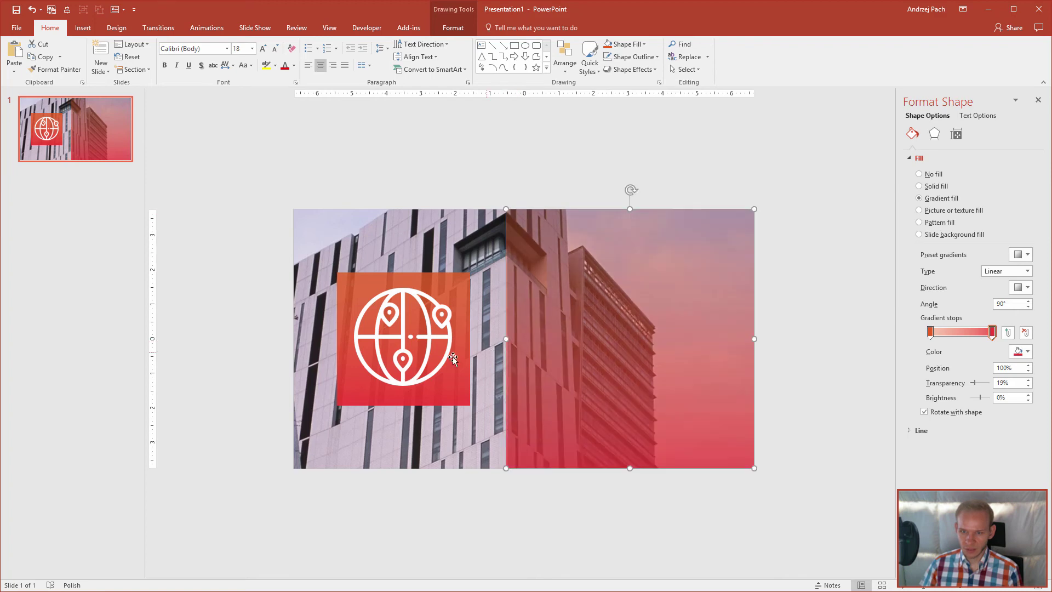
{"action": "left_click", "coordinate": [453, 399]}
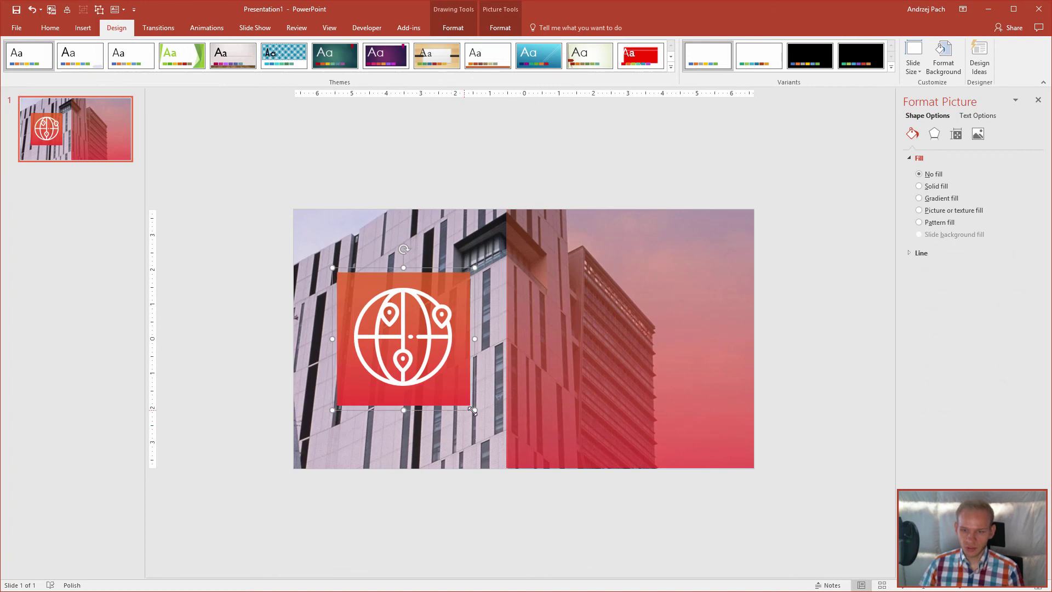
Shrink the globe square slightly
{"action": "left_click_drag", "start_coordinate": [470, 406], "coordinate": [447, 378]}
{"action": "scroll", "coordinate": [710, 469], "scroll_direction": "down", "scroll_amount": 3}
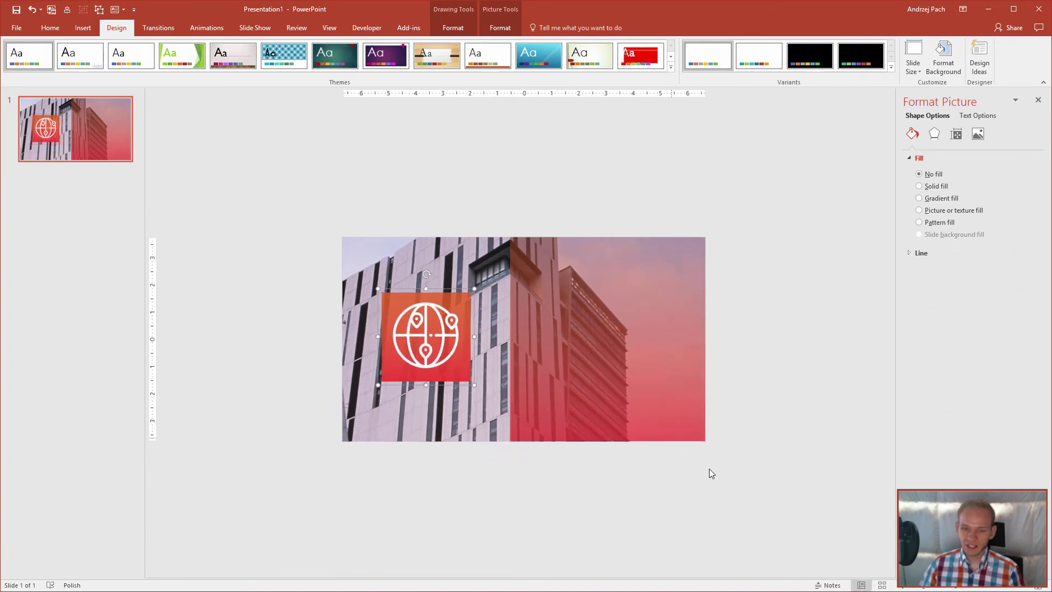
{"action": "left_click", "coordinate": [733, 483]}
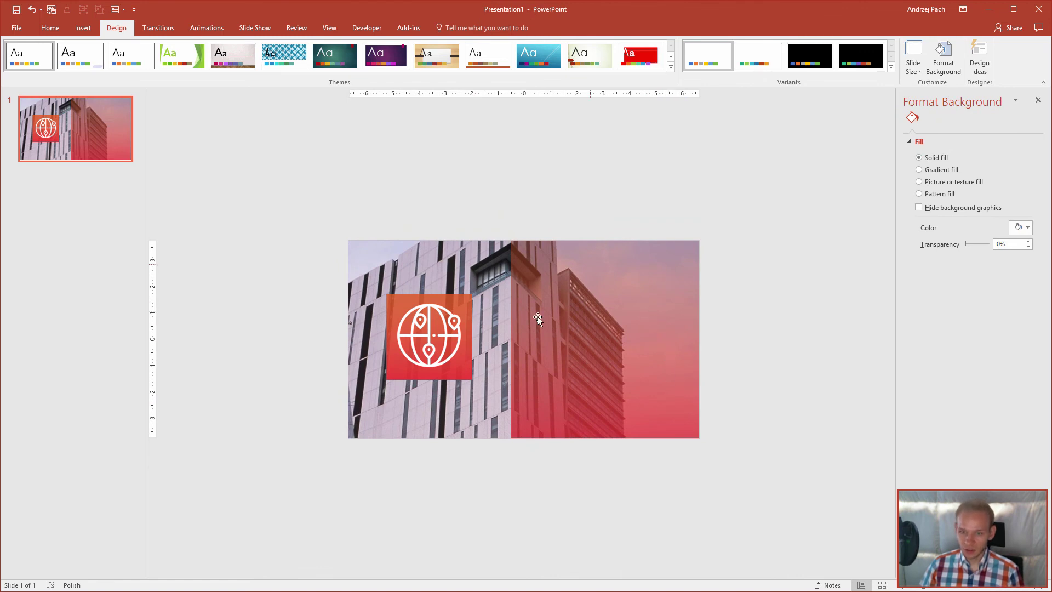
Draw a text box on the right panel and paste a Lorem ipsum paragraph into it
{"action": "left_click", "coordinate": [83, 29]}
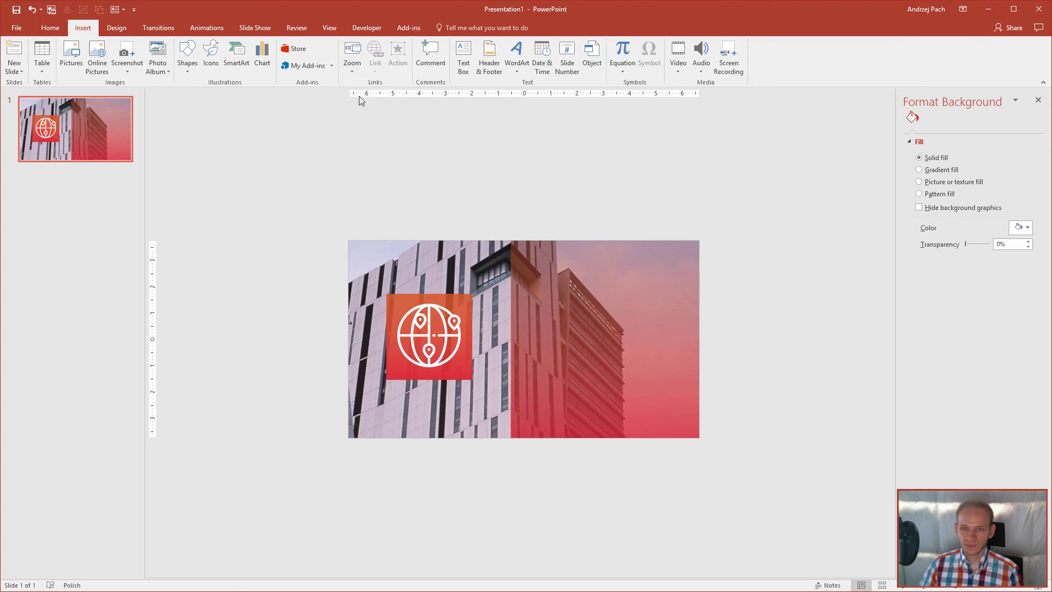
{"action": "left_click", "coordinate": [463, 57]}
{"action": "left_click_drag", "start_coordinate": [537, 281], "coordinate": [683, 415]}
{"action": "type", "text": "Lorem ipsum dolor sit amet, consectetur adipiscing elit, sed do eiusmod tempor incididunt ut labore et dolore magna aliqua. Ut enim ad minim veniam, quis nostrud exercitation ullamco laboris nisi ut aliquip ex ea commodo consequat. Duis aute irure dolor in reprehenderit in voluptate velit esse cillum dolore eu fugiat nulla pariatur."}
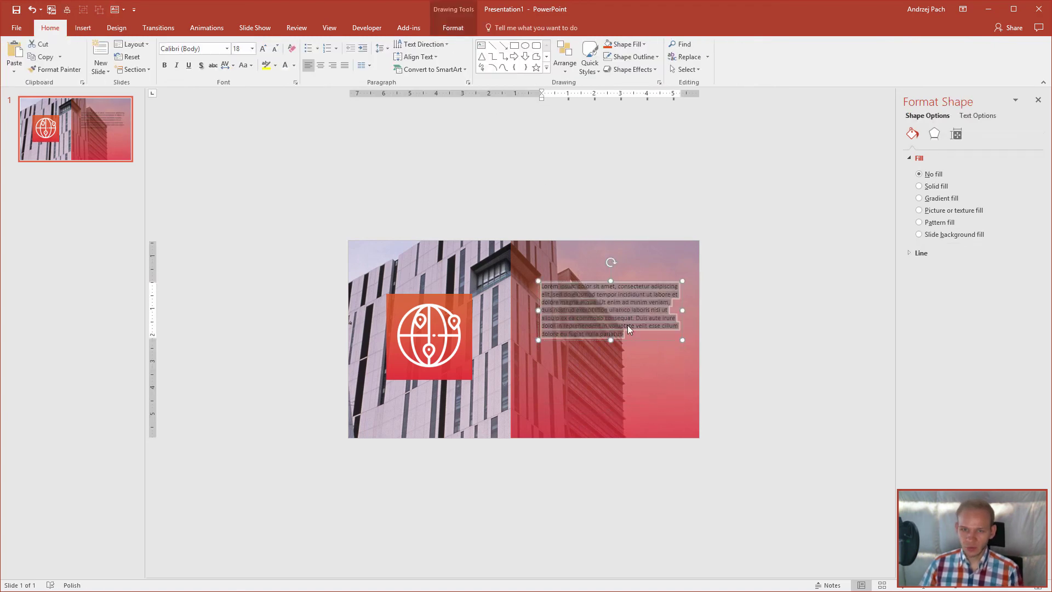
Make the paragraph white, 28 pt and justified, then nudge the box up slightly
{"action": "left_click", "coordinate": [285, 66]}
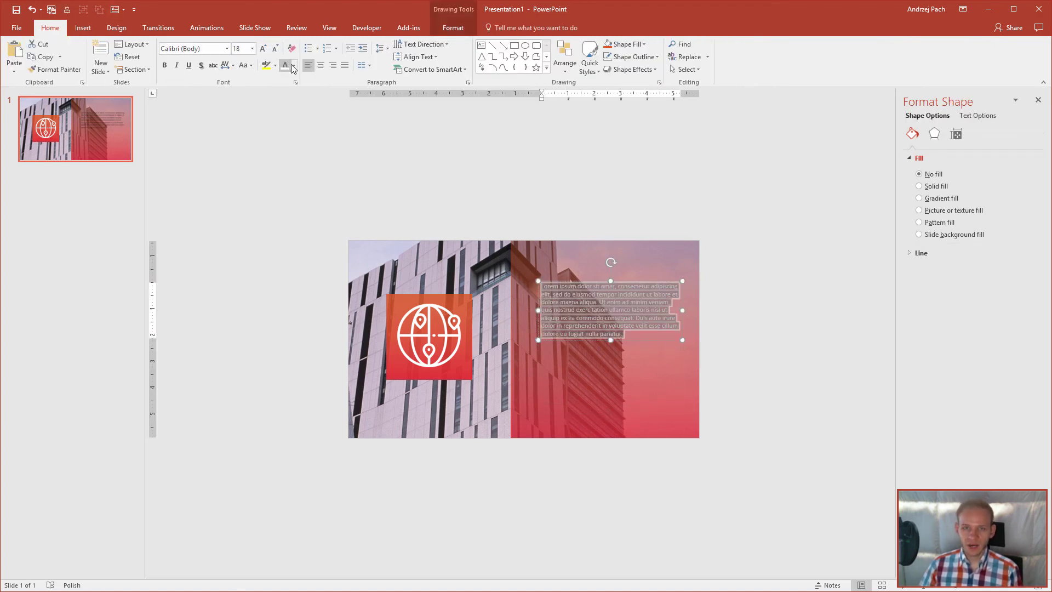
{"action": "left_click", "coordinate": [263, 49]}
{"action": "left_click", "coordinate": [263, 48]}
{"action": "left_click", "coordinate": [263, 48]}
{"action": "left_click", "coordinate": [345, 66]}
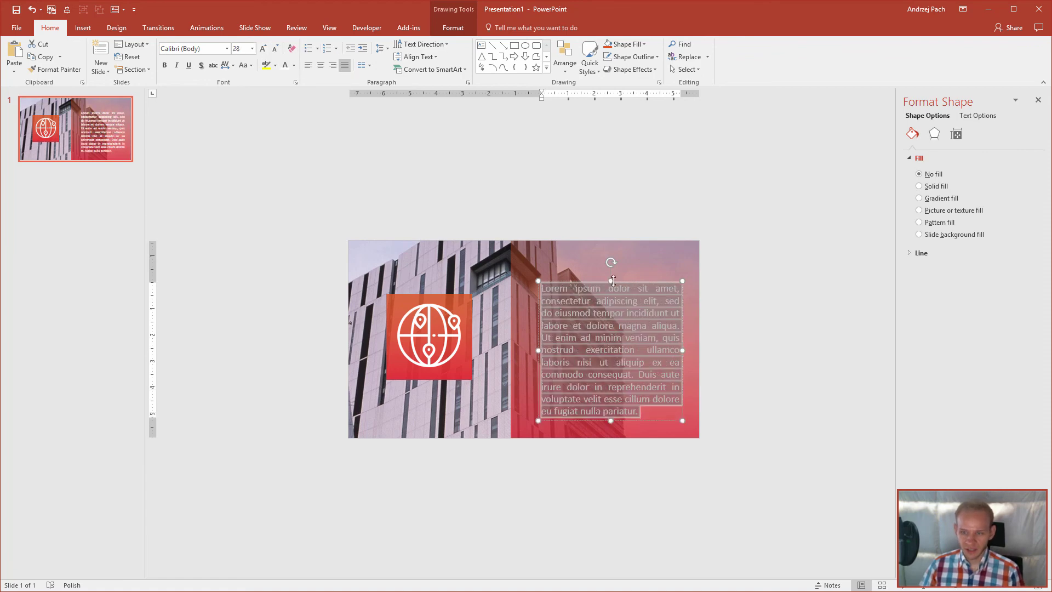
{"action": "left_click_drag", "start_coordinate": [612, 281], "coordinate": [610, 270]}
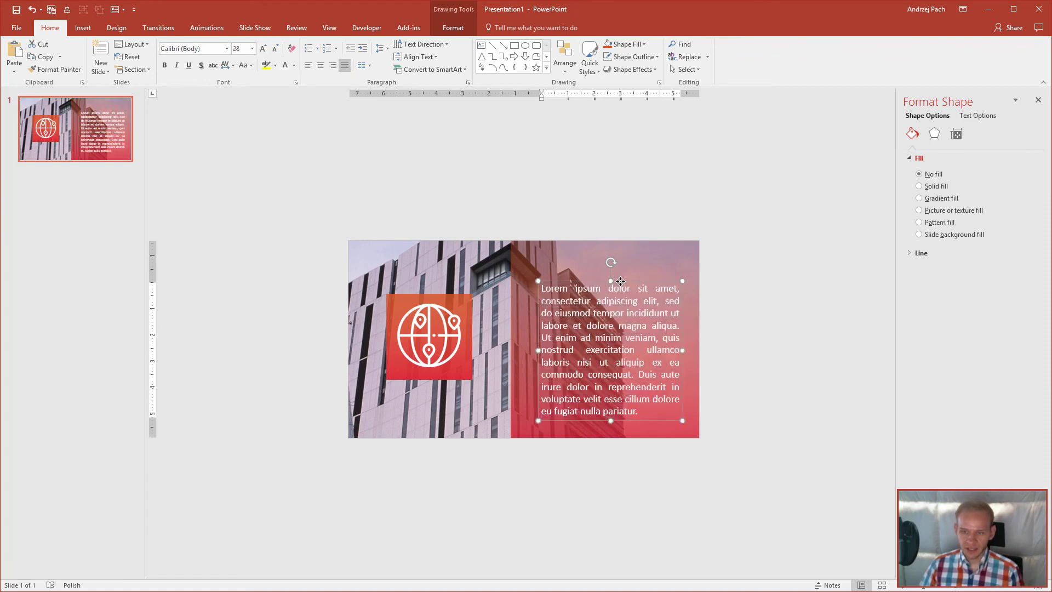
{"action": "left_click", "coordinate": [830, 359]}
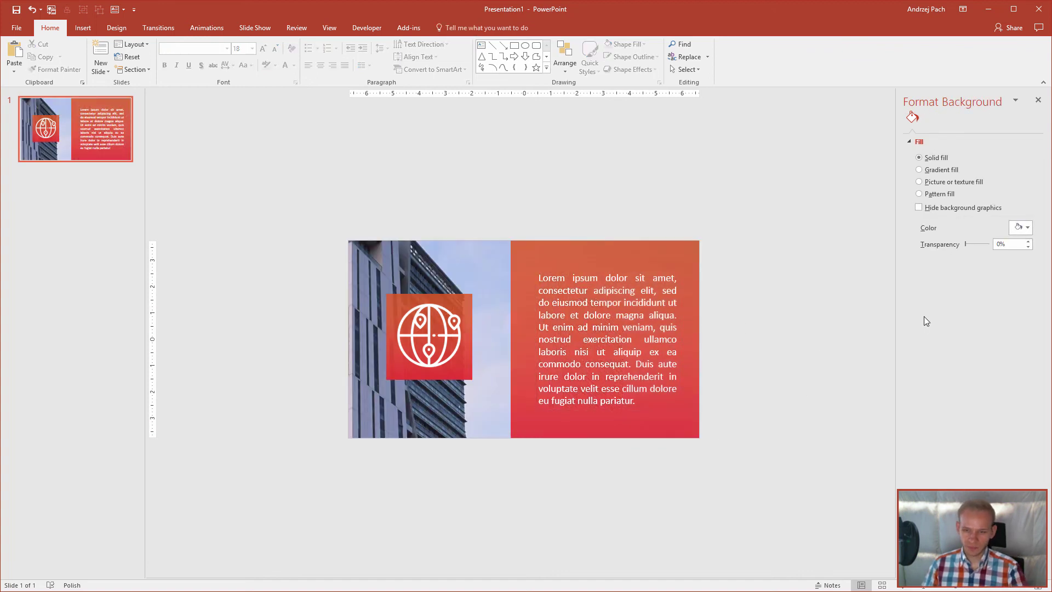